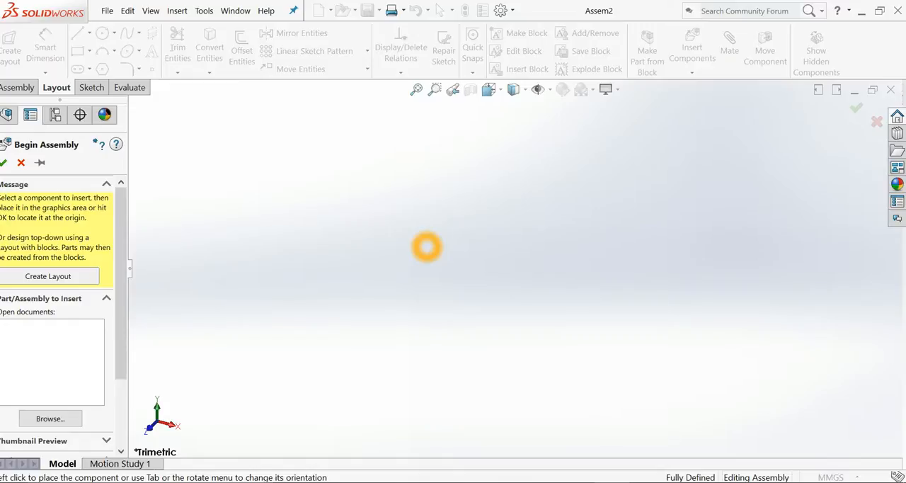
# Insert Base.SLDPRT from the Main componets folder inside the new folder as the first component, located at the assembly origin.
pyautogui.click(51, 419)
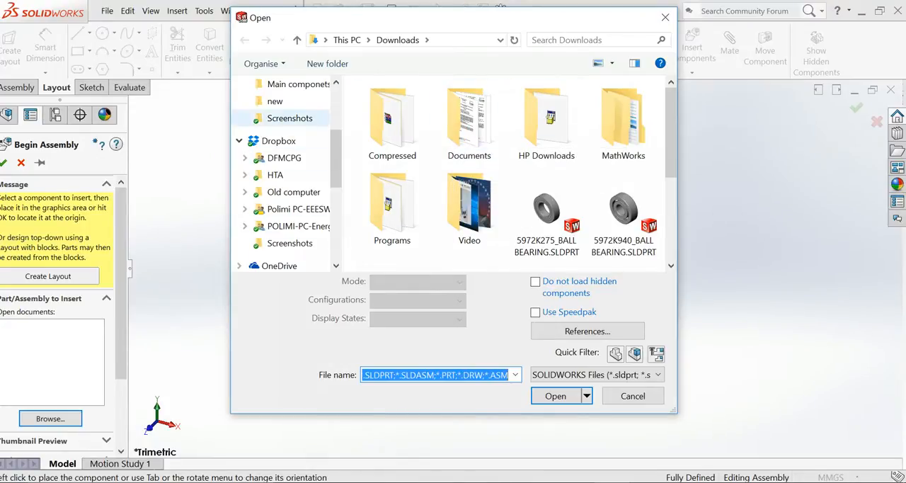
pyautogui.click(292, 99)
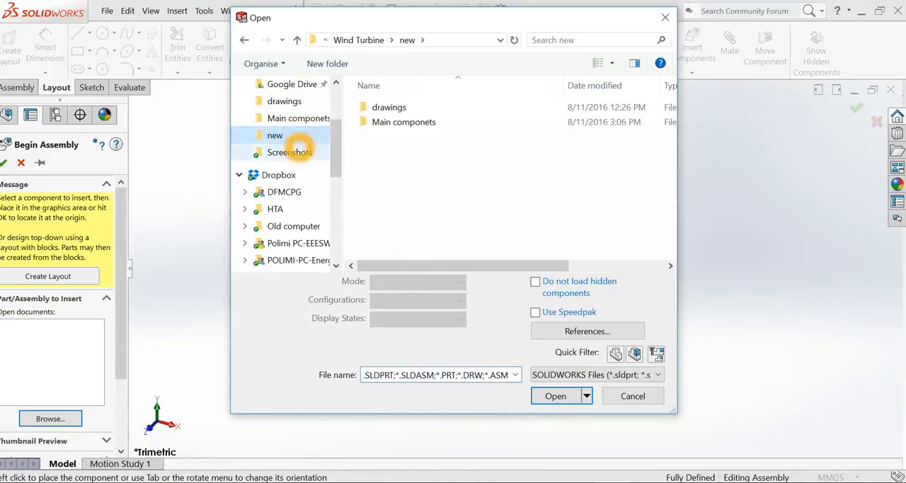
pyautogui.doubleClick(408, 121)
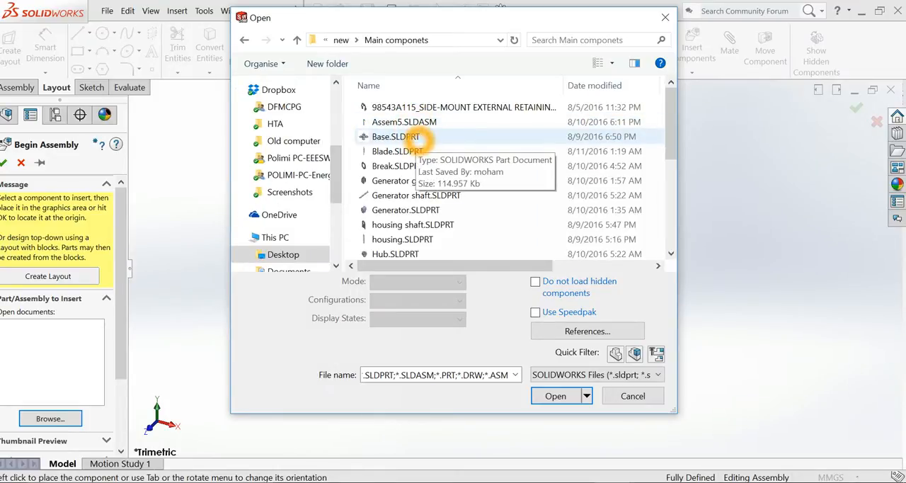
pyautogui.doubleClick(396, 137)
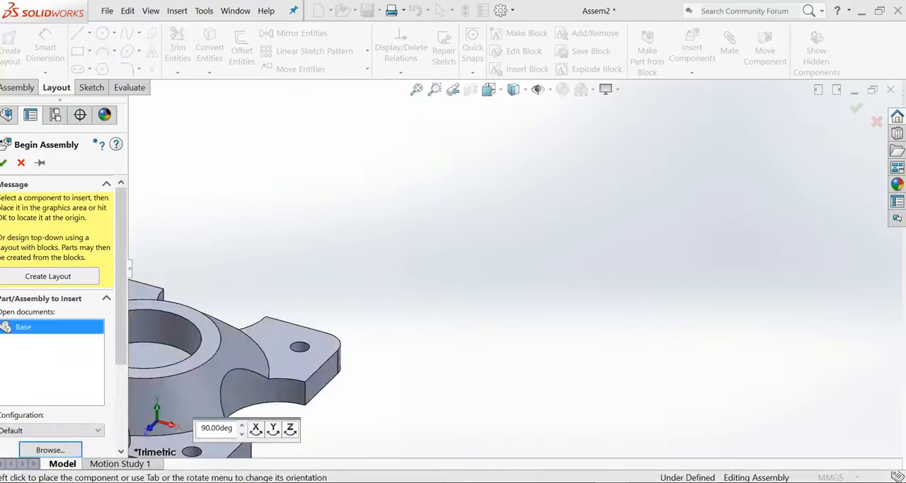
pyautogui.click(4, 162)
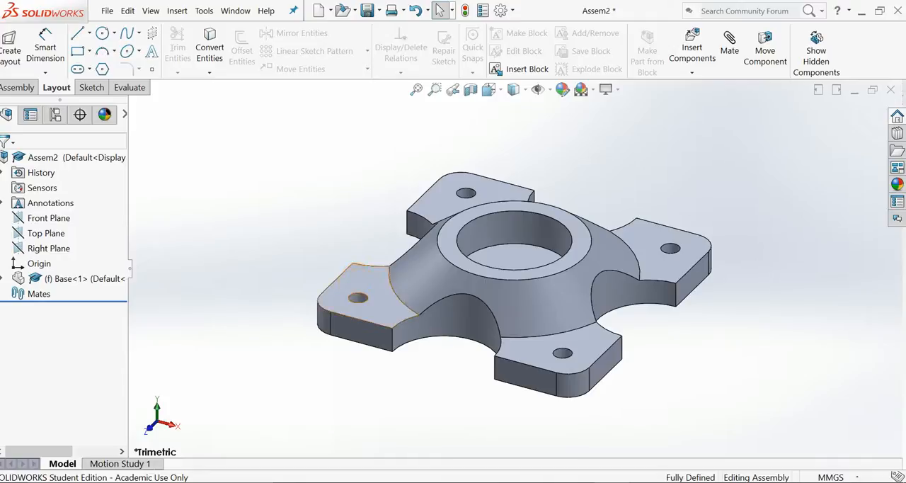
# Insert the Lower mast part from the Main componets folder and place it in free space above the base.
pyautogui.press('z')
pyautogui.scroll(3, 522, 224)
pyautogui.scroll(-2, 522, 224)
pyautogui.scroll(5, 522, 225)
pyautogui.scroll(-3, 629, 192)
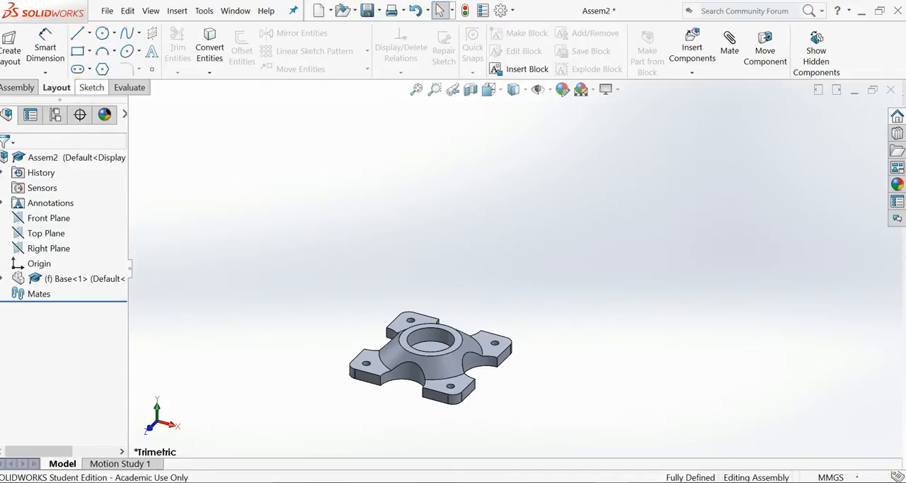
pyautogui.click(16, 87)
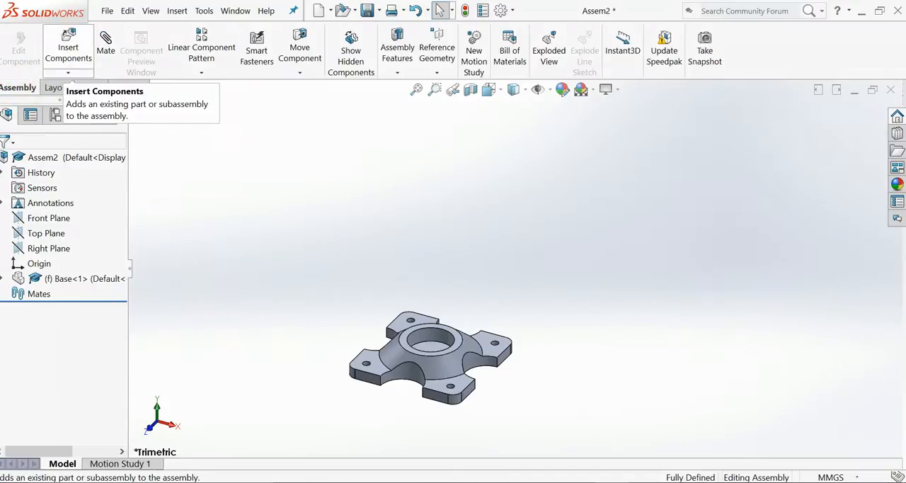
pyautogui.click(69, 48)
pyautogui.click(50, 407)
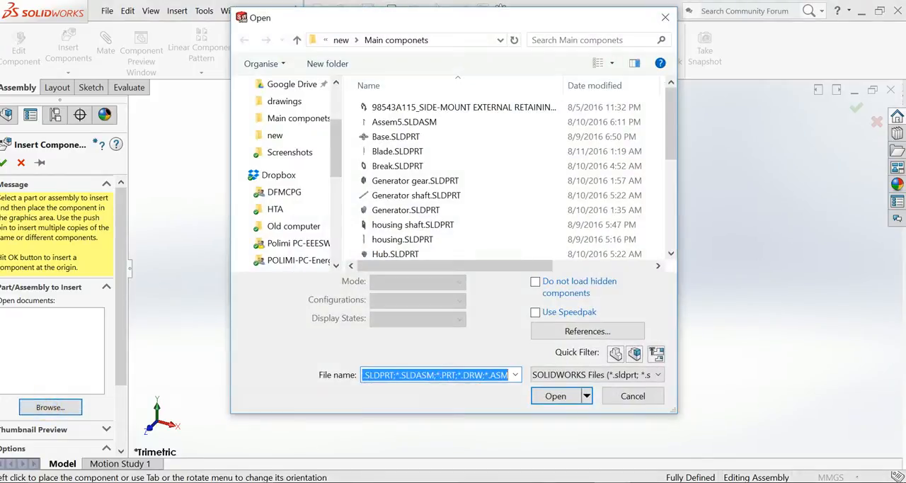
pyautogui.click(407, 180)
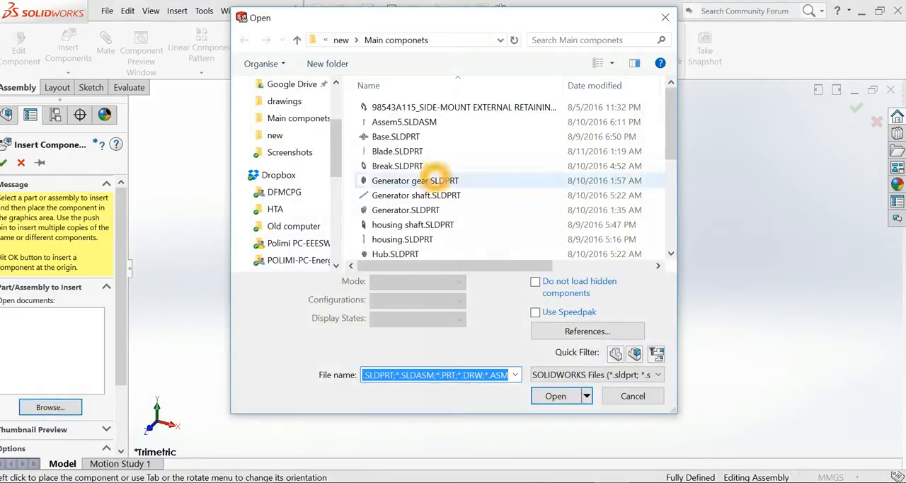
pyautogui.scroll(-3, 433, 186)
pyautogui.click(408, 149)
pyautogui.doubleClick(408, 149)
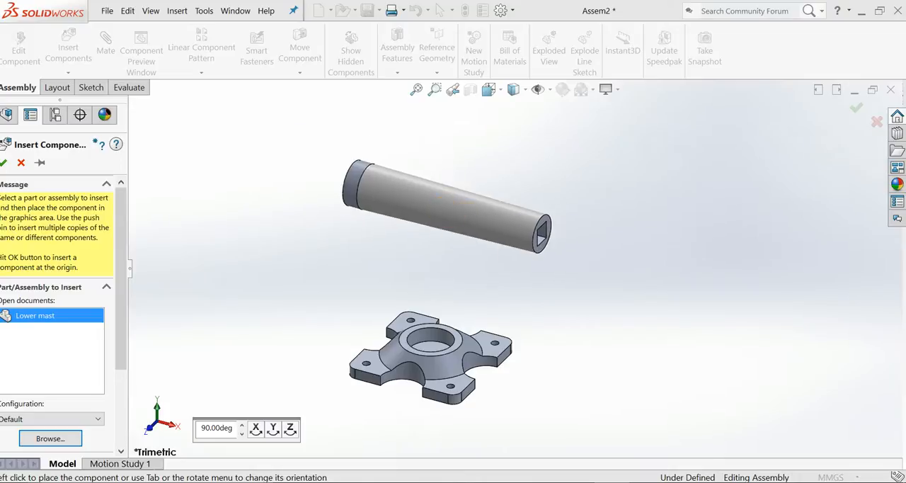
pyautogui.click(467, 207)
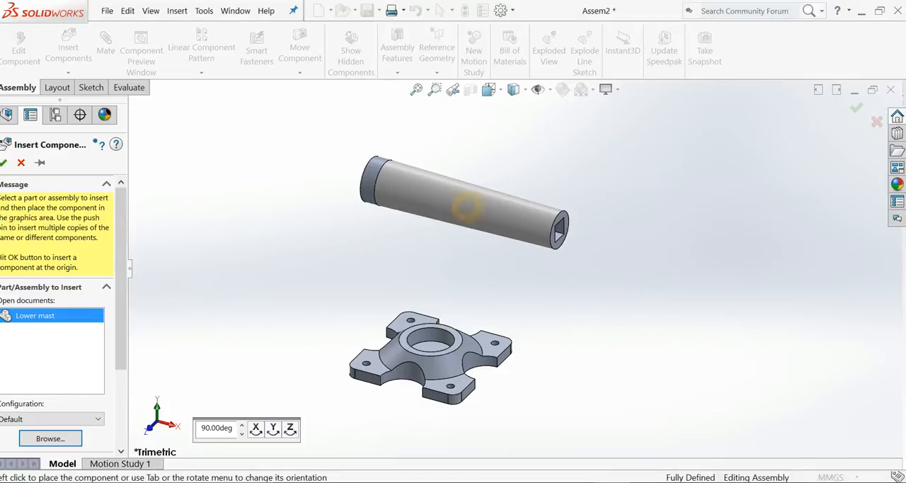
# Add a Coincident mate between the lower mast's flat end face at the collar and the floor of the base's central socket.
pyautogui.moveTo(381, 230); pyautogui.dragTo(433, 251, button='middle')
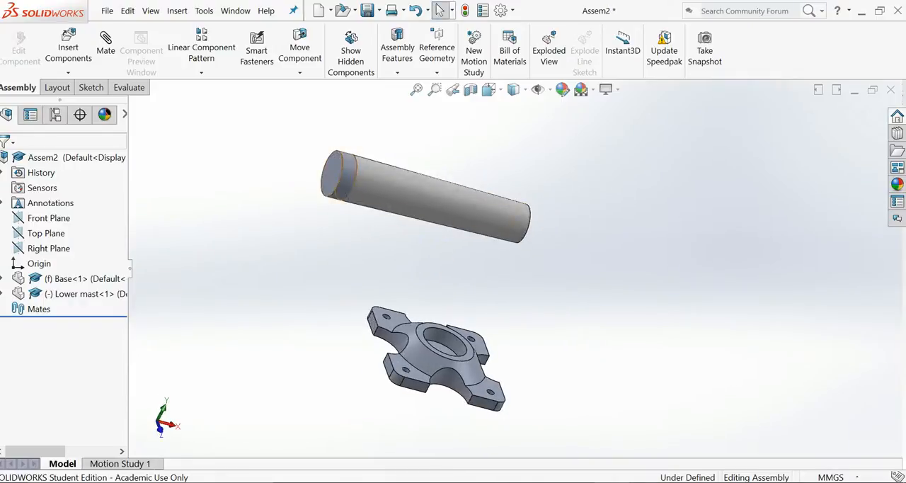
pyautogui.click(333, 175)
pyautogui.moveTo(350, 257); pyautogui.dragTo(322, 257, button='middle')
pyautogui.keyDown('ctrl'); pyautogui.click(435, 345); pyautogui.keyUp('ctrl')
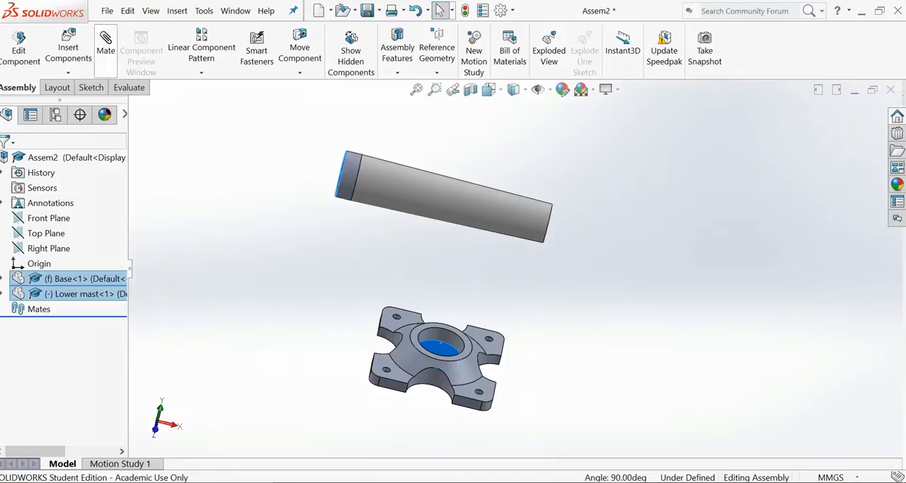
pyautogui.click(106, 43)
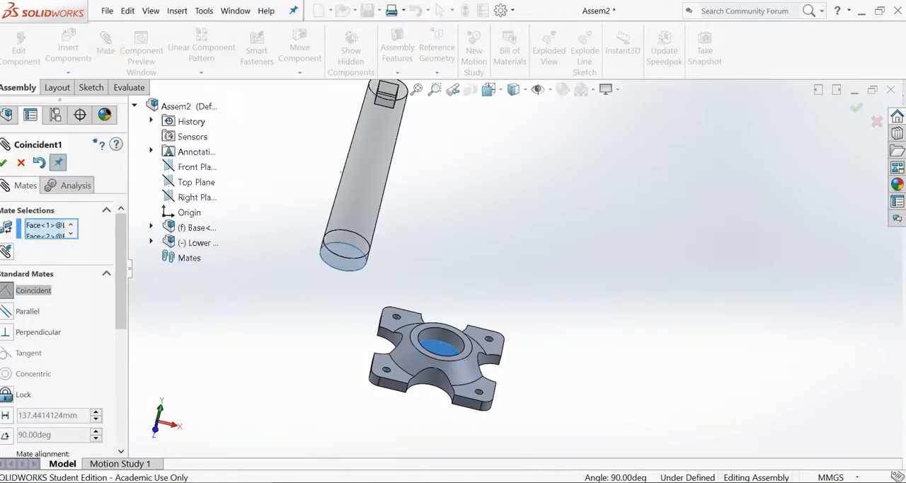
pyautogui.click(3, 162)
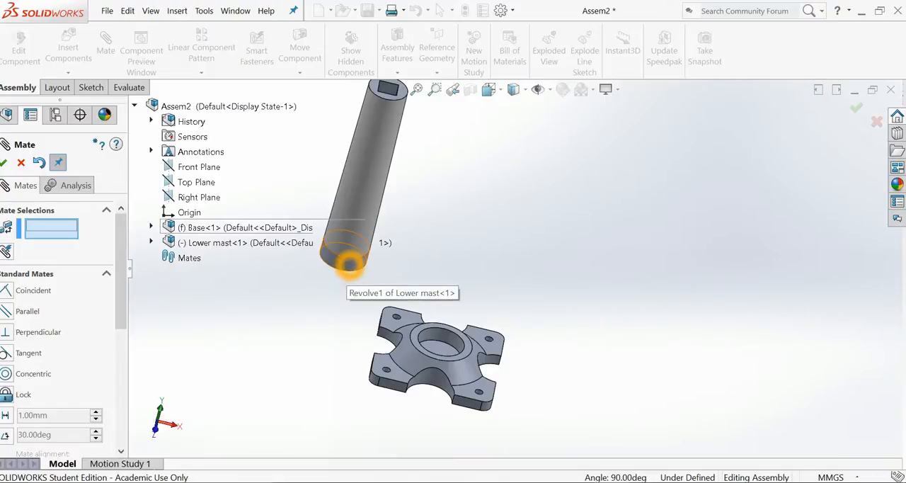
# Add a Concentric mate between the cylindrical collar face of the lower mast and the inner wall of the base's socket.
pyautogui.click(346, 266)
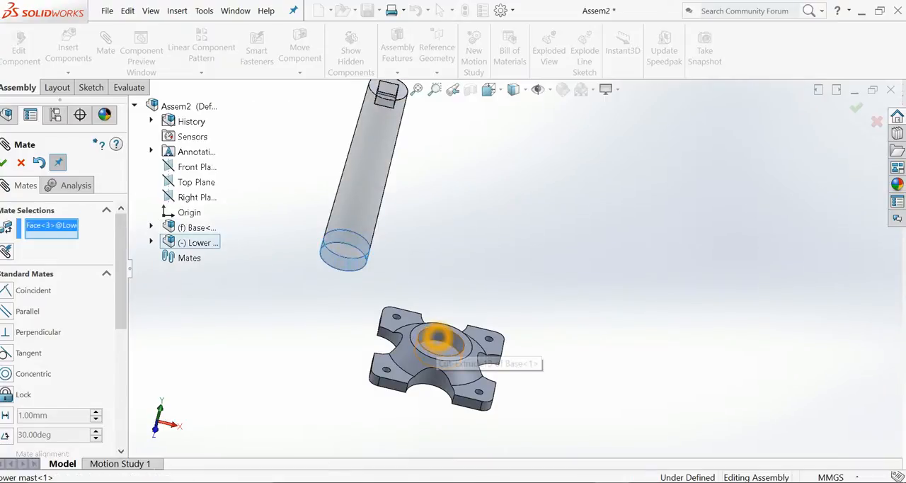
pyautogui.click(439, 338)
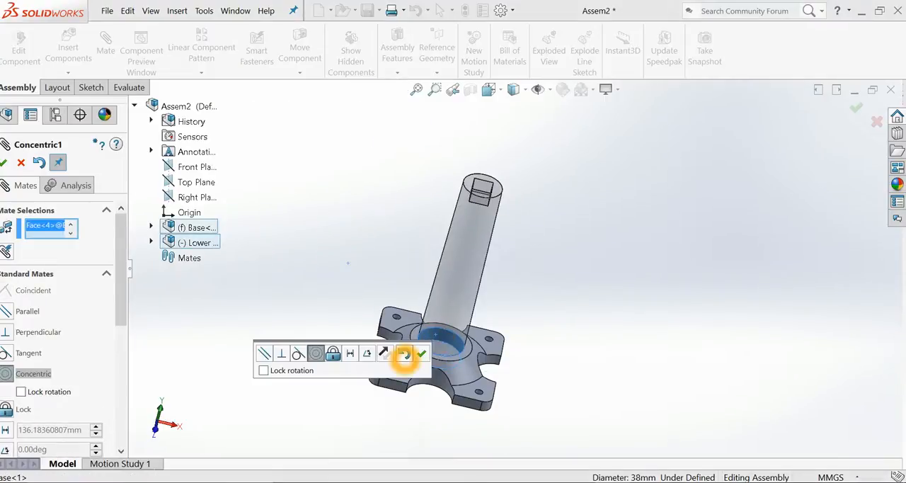
pyautogui.click(420, 353)
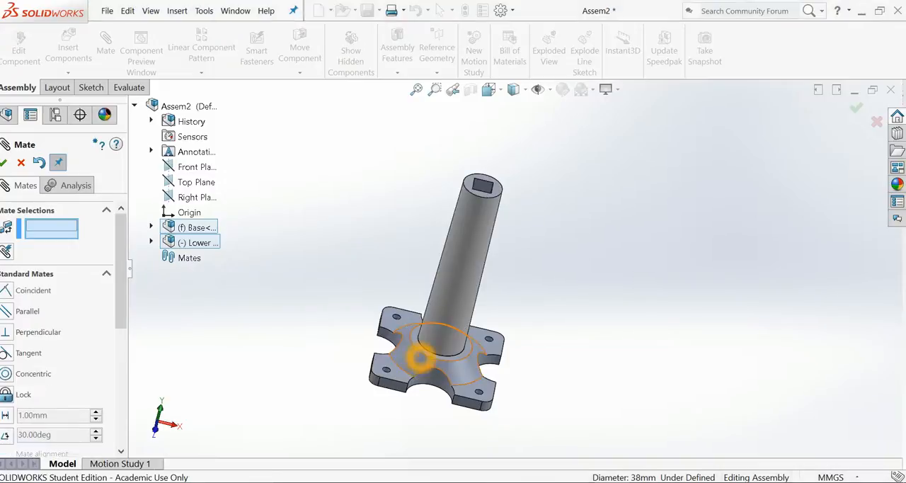
pyautogui.scroll(-1, 503, 237)
pyautogui.scroll(1, 502, 237)
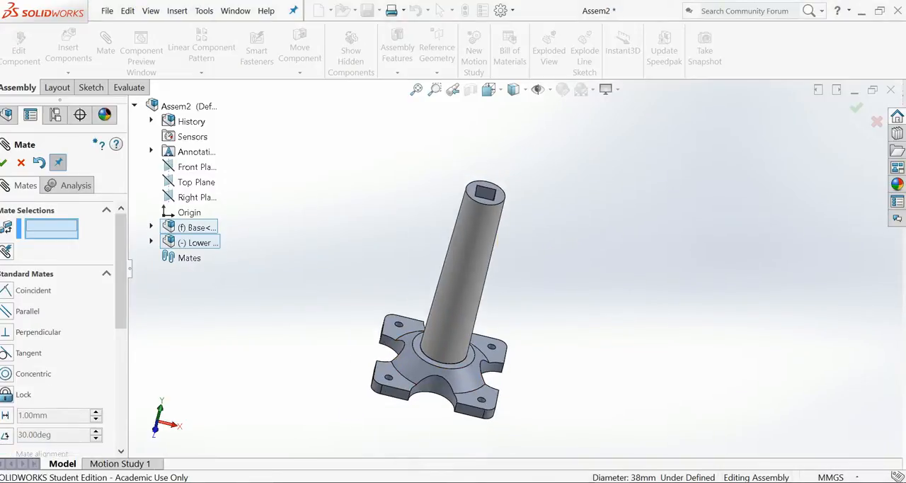
# Turn the lower mast about its axis to check its remaining freedom, switch to the isometric view and finish mating.
pyautogui.click(465, 267)
pyautogui.moveTo(465, 266); pyautogui.dragTo(459, 289)
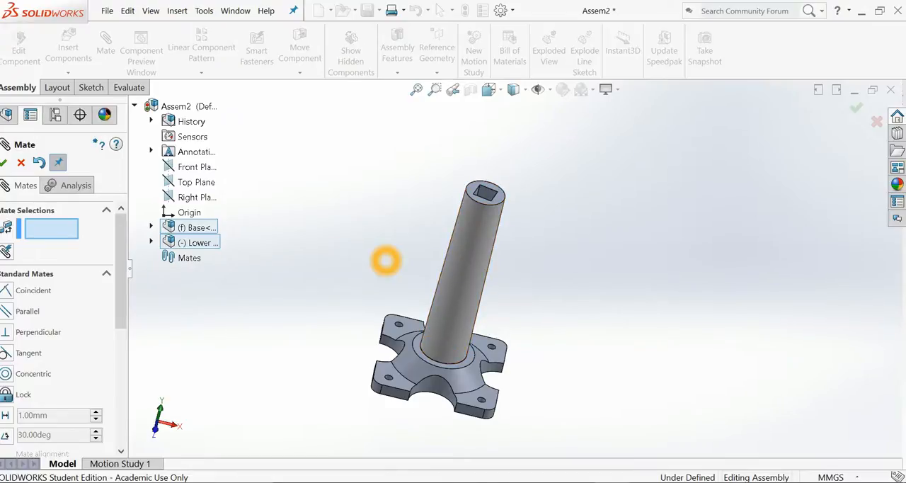
pyautogui.hotkey('ctrl', '7')
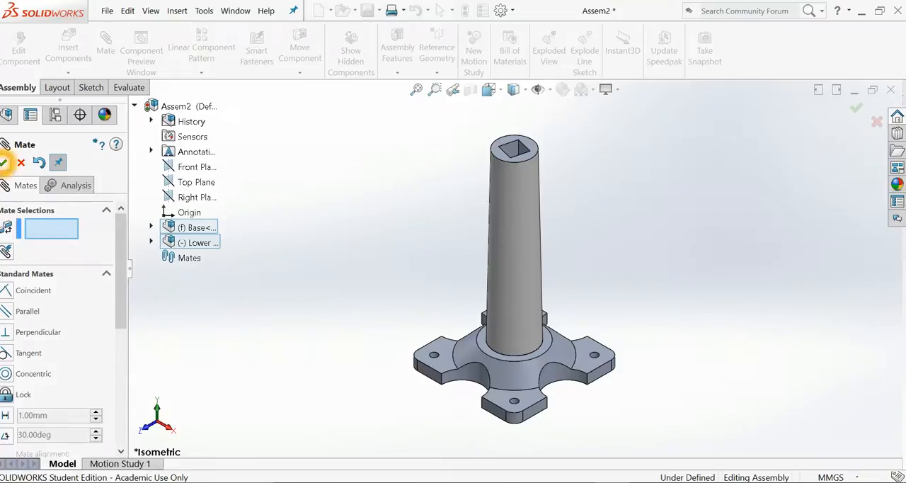
pyautogui.click(4, 162)
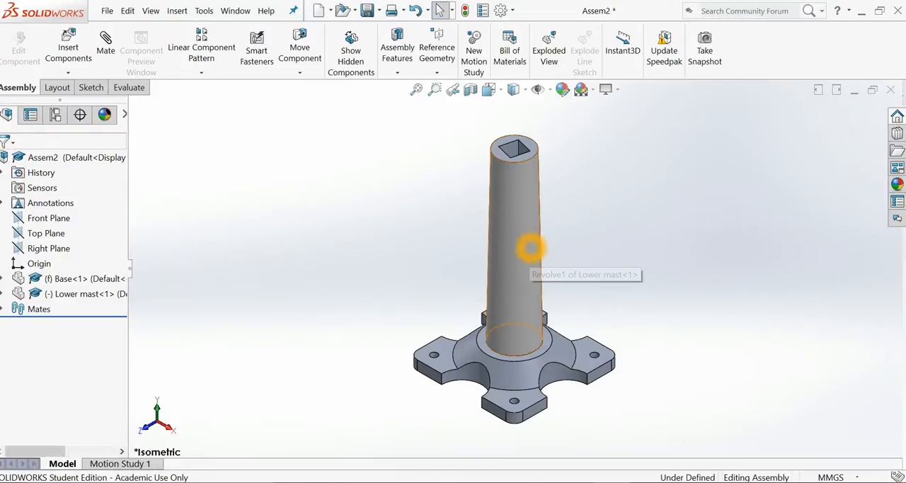
# Add a Coincident mate between the lower mast's Top Plane and the assembly's Right Plane to lock the mast's rotation.
pyautogui.click(3, 294)
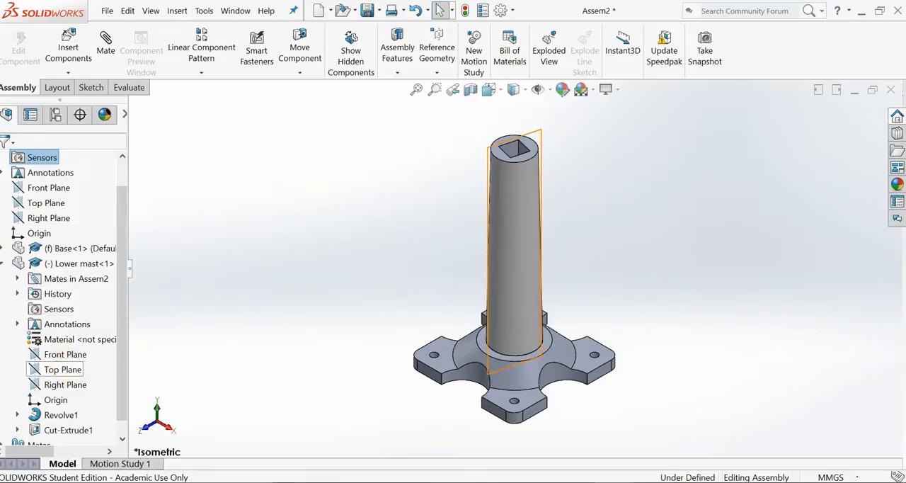
pyautogui.click(63, 368)
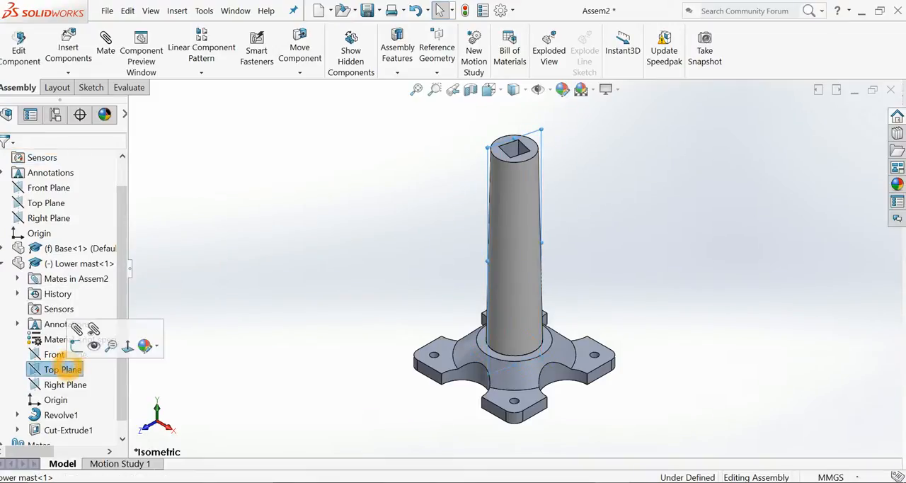
pyautogui.click(77, 330)
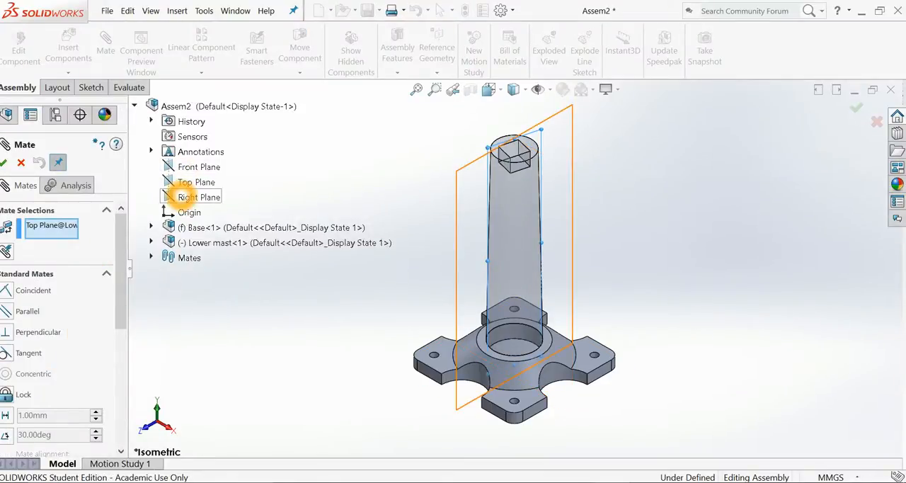
pyautogui.click(170, 197)
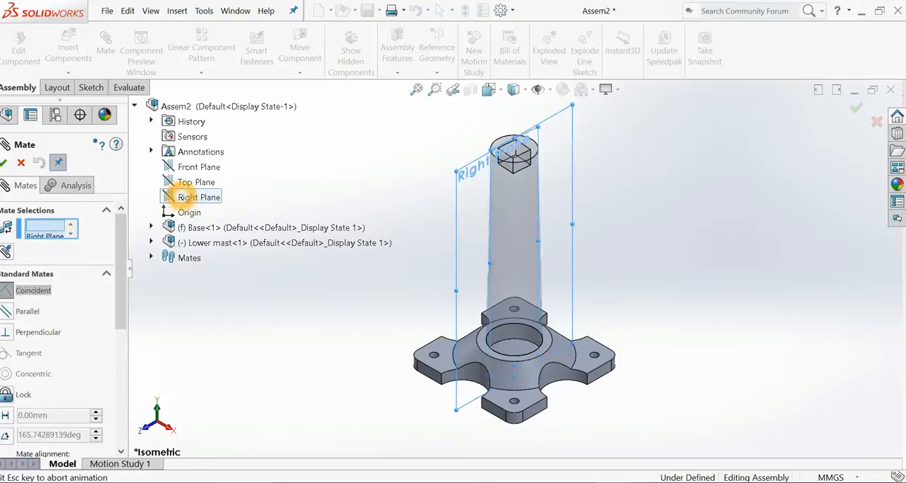
pyautogui.click(165, 179)
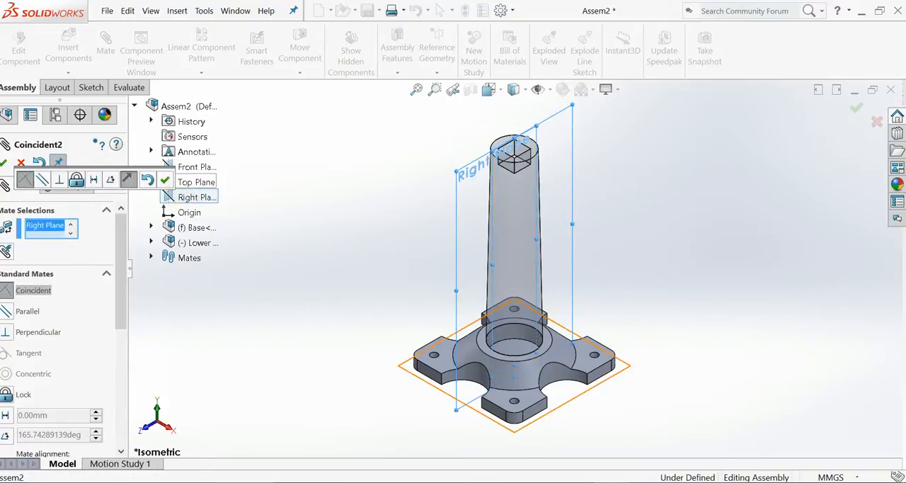
pyautogui.click(499, 290)
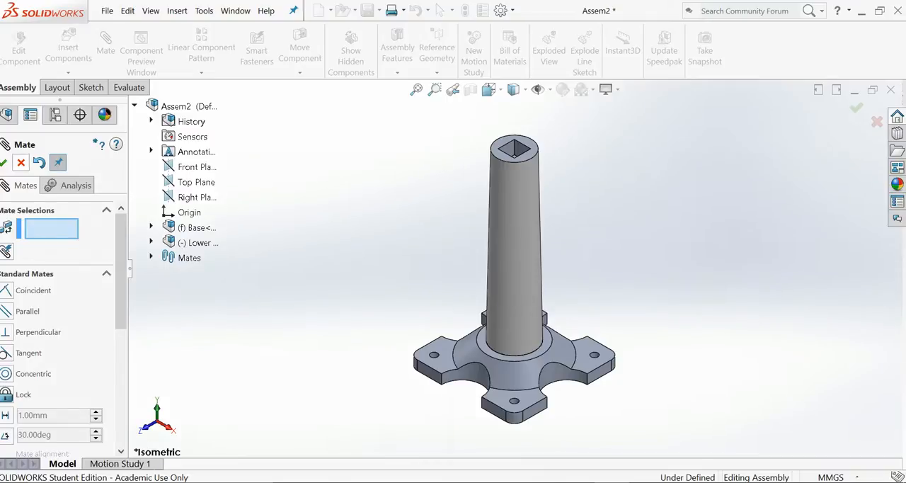
pyautogui.click(4, 162)
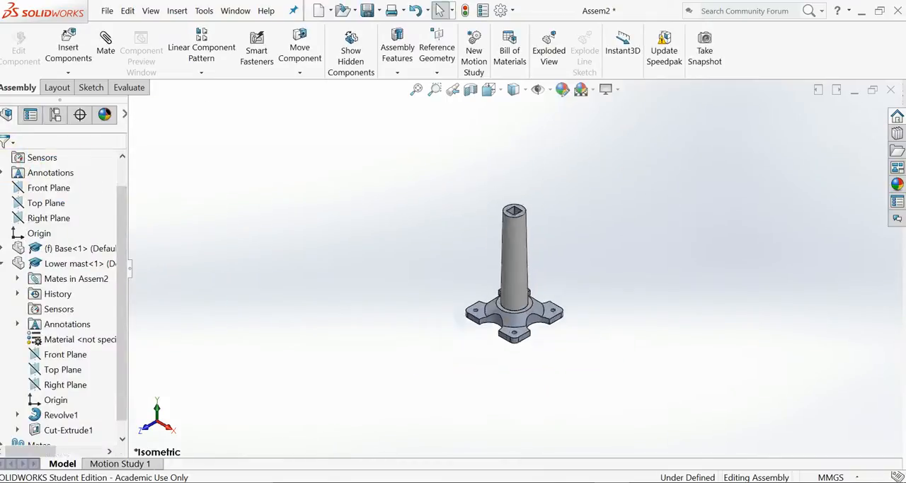
# Insert the Upper Mast part from the Main componets folder and place it in free space above the lower mast.
pyautogui.scroll(-3, 518, 157)
pyautogui.scroll(1, 515, 302)
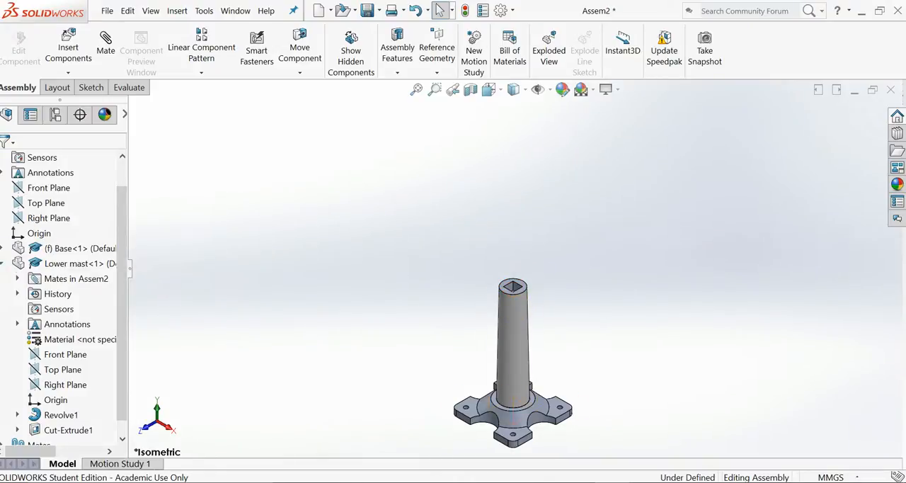
pyautogui.click(3, 263)
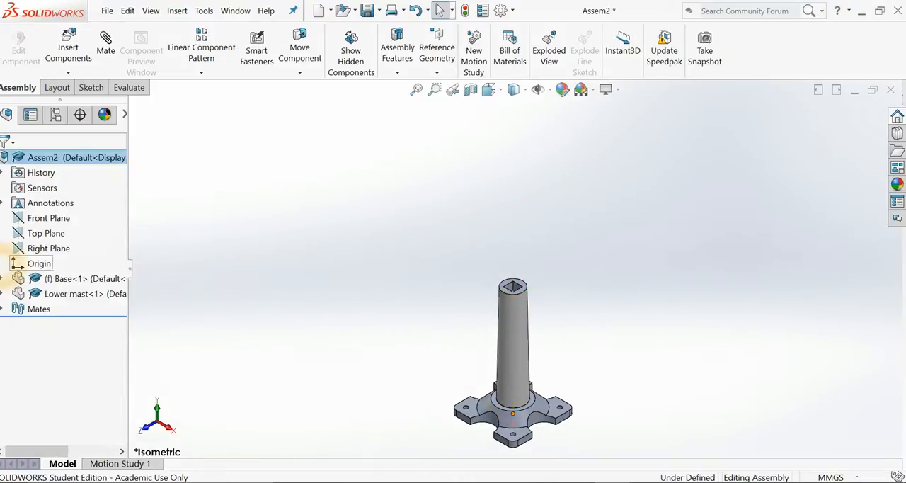
pyautogui.click(68, 53)
pyautogui.click(42, 408)
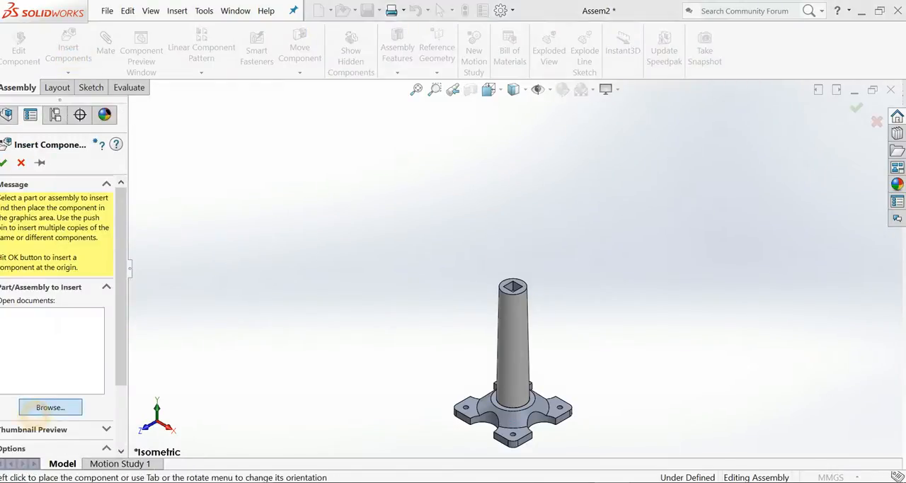
pyautogui.click(442, 197)
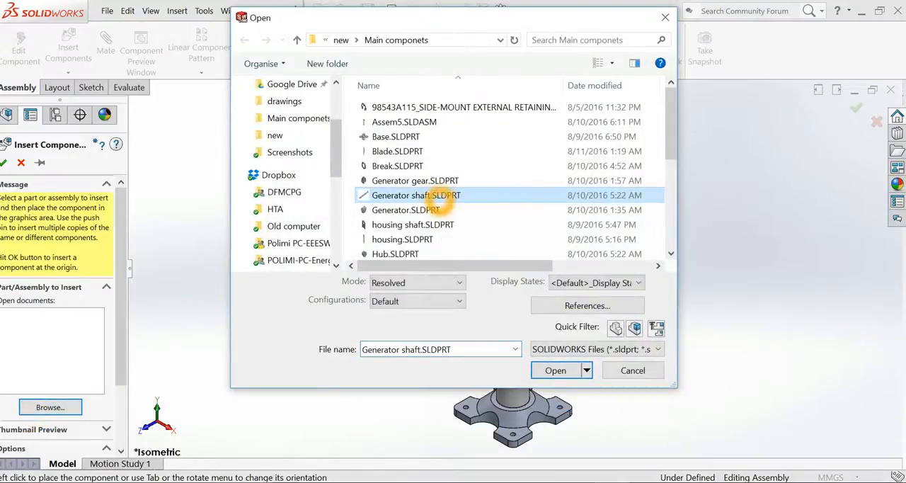
pyautogui.scroll(-5, 445, 202)
pyautogui.click(453, 238)
pyautogui.doubleClick(453, 239)
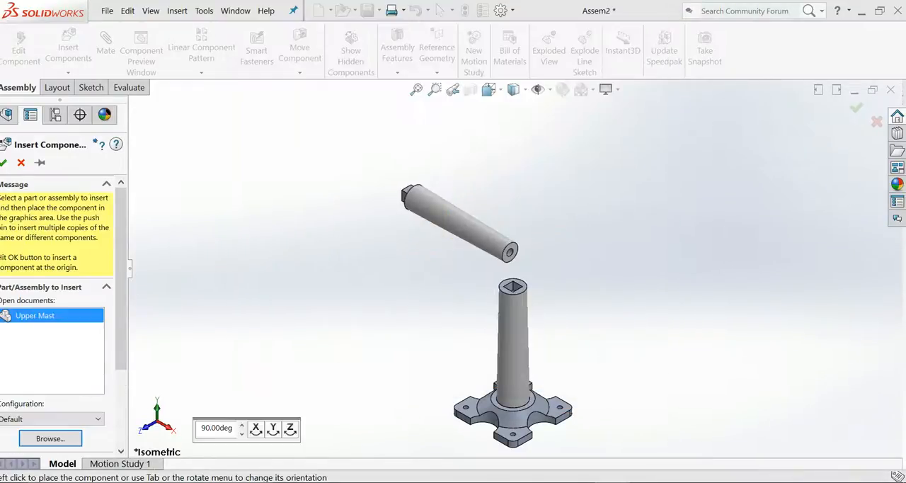
pyautogui.click(421, 207)
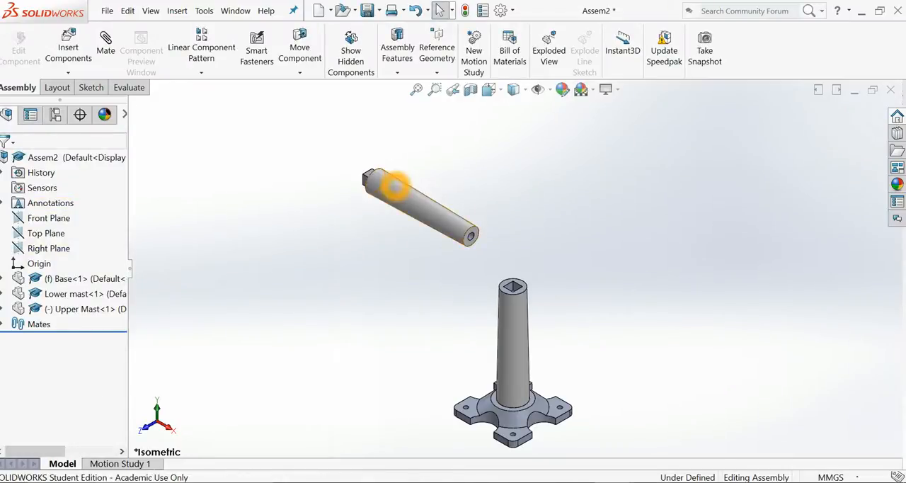
# Add a Coincident mate between the end face of the upper mast's square peg and the floor of the lower mast's square pocket.
pyautogui.scroll(-4, 318, 157)
pyautogui.moveTo(453, 234); pyautogui.dragTo(374, 313, button='middle')
pyautogui.click(416, 198)
pyautogui.click(105, 44)
pyautogui.moveTo(493, 371); pyautogui.dragTo(495, 414, button='middle')
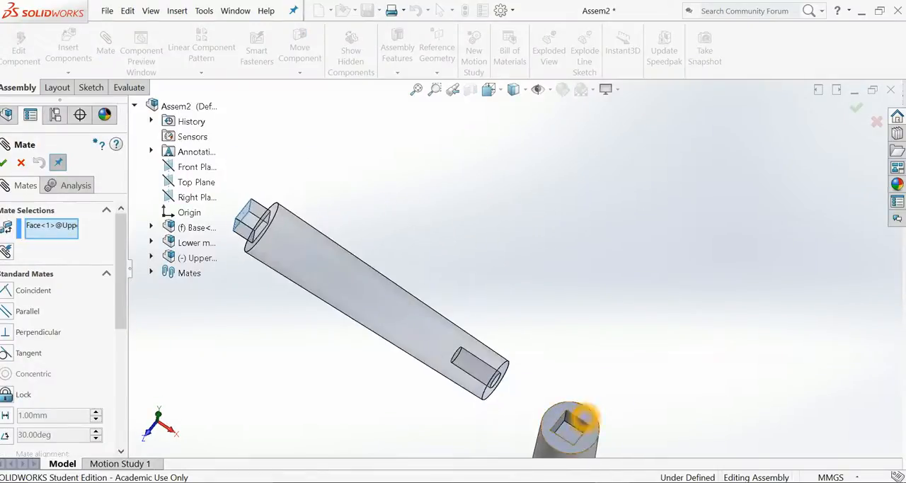
pyautogui.click(570, 429)
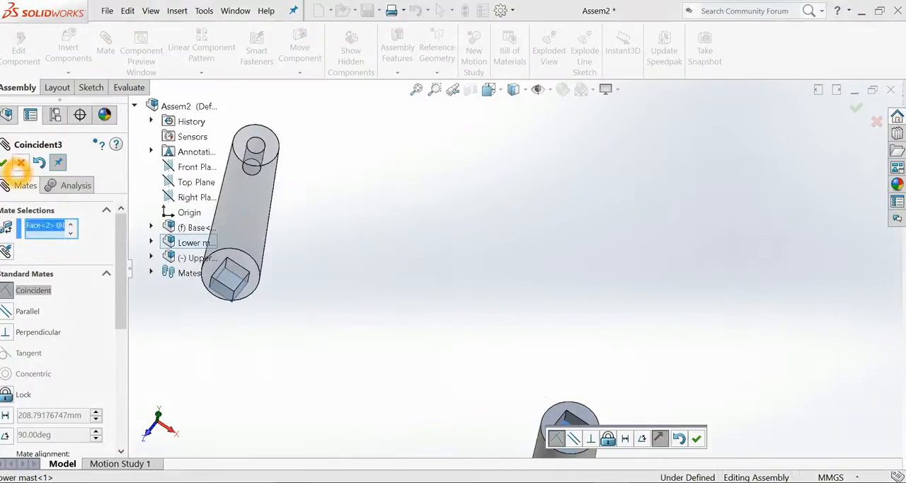
pyautogui.click(4, 162)
# Add a Coincident mate to seat the upper mast's shoulder face, around the square peg, on the lower mast's upper end.
pyautogui.click(281, 325)
pyautogui.moveTo(281, 325); pyautogui.dragTo(377, 182, button='middle')
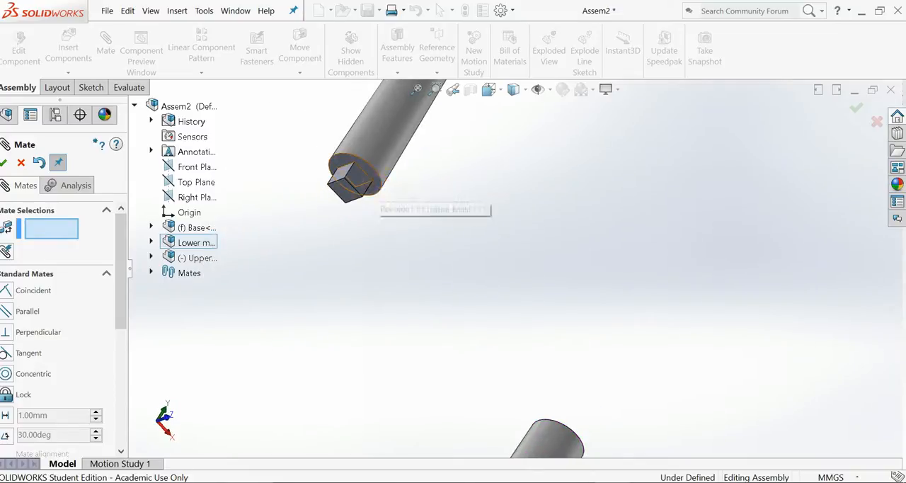
pyautogui.click(377, 183)
pyautogui.moveTo(417, 269); pyautogui.dragTo(437, 314, button='middle')
pyautogui.scroll(1, 438, 314)
pyautogui.click(508, 394)
pyautogui.click(603, 401)
# Move the upper mast around beside the lower mast to check its remaining freedom.
pyautogui.moveTo(368, 202); pyautogui.dragTo(518, 323)
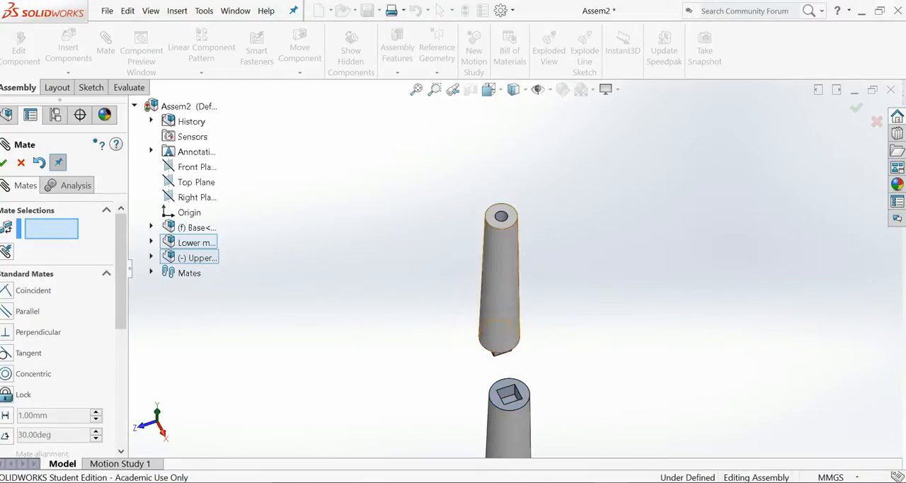
pyautogui.moveTo(473, 374); pyautogui.dragTo(475, 277, button='middle')
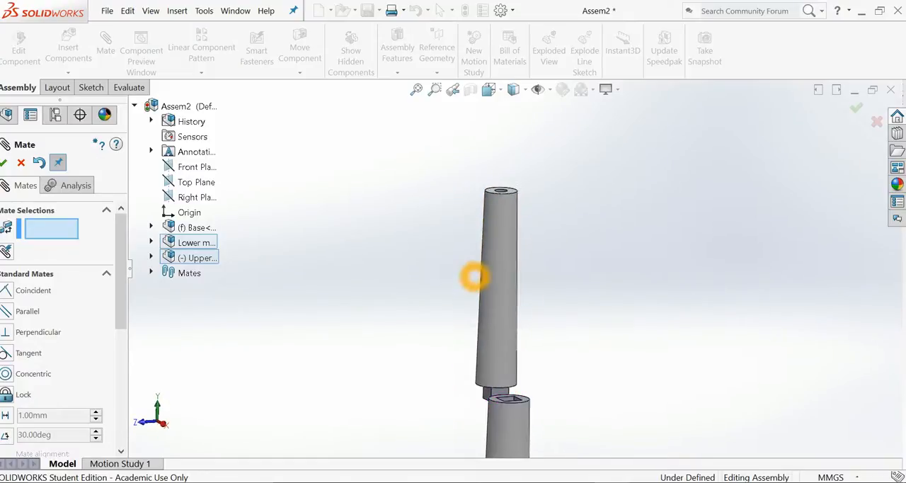
pyautogui.moveTo(504, 373); pyautogui.dragTo(531, 320)
pyautogui.moveTo(531, 320); pyautogui.dragTo(468, 382, button='middle')
pyautogui.moveTo(491, 277); pyautogui.dragTo(536, 268, button='middle')
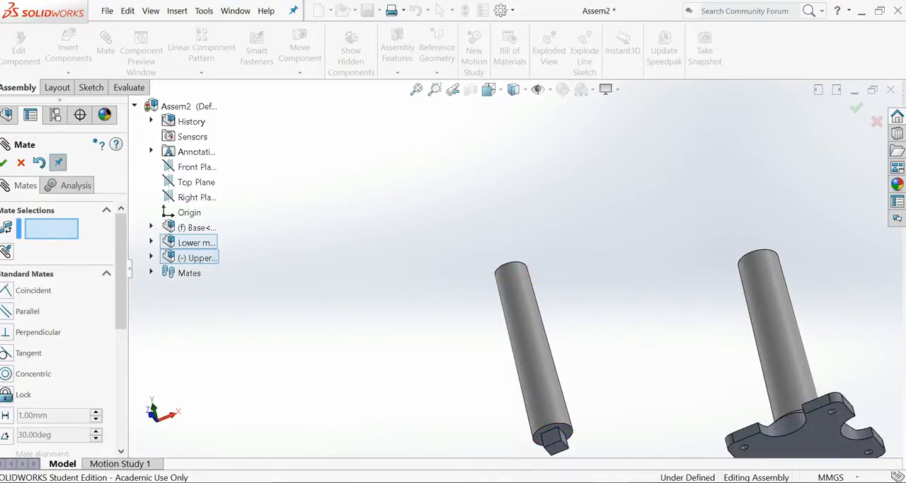
# Add a Coincident mate between one side face of the upper mast's square peg and the matching wall of the lower mast's pocket.
pyautogui.scroll(-3, 550, 429)
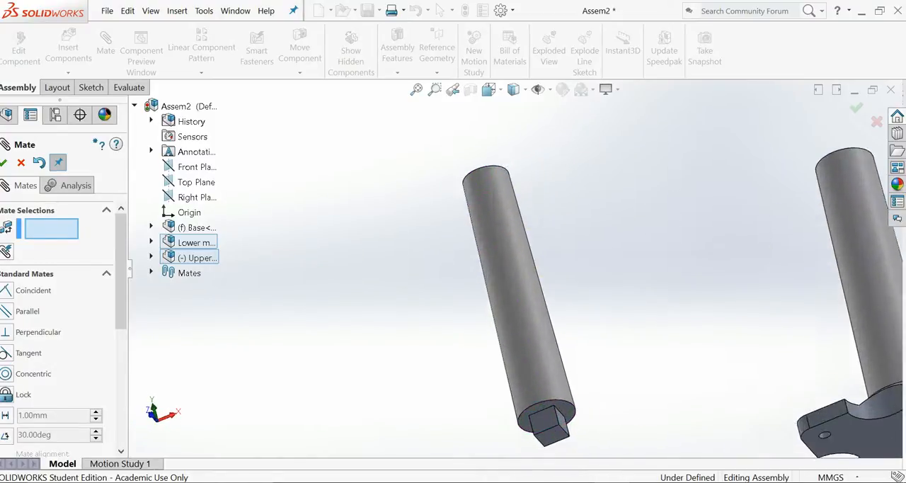
pyautogui.click(549, 425)
pyautogui.moveTo(608, 387); pyautogui.dragTo(637, 433, button='middle')
pyautogui.scroll(6, 602, 297)
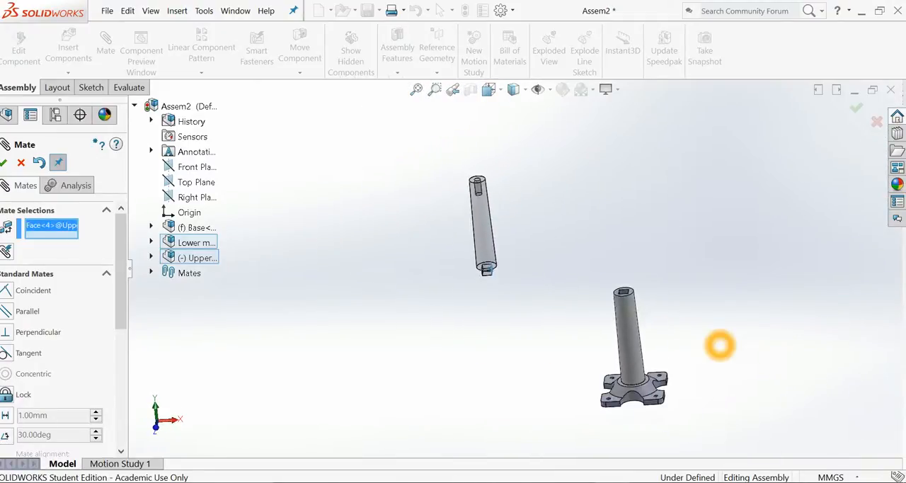
pyautogui.moveTo(559, 234); pyautogui.dragTo(599, 250, button='middle')
pyautogui.scroll(-5, 600, 252)
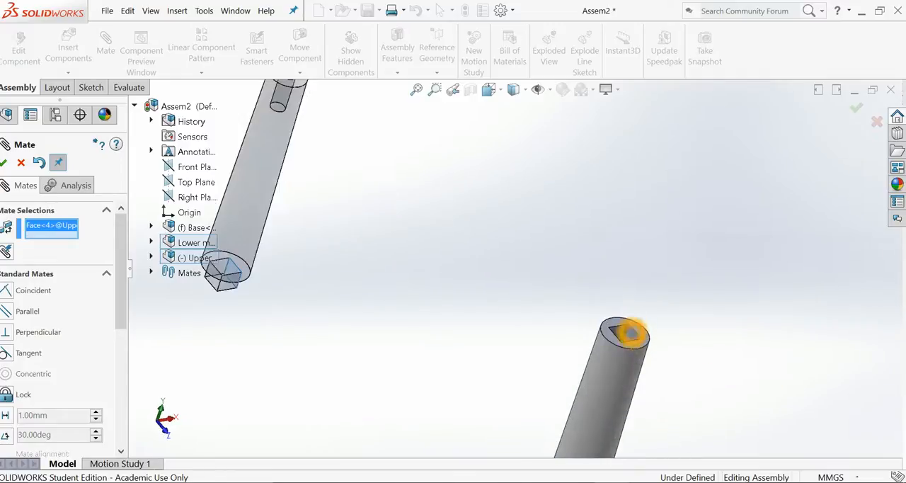
pyautogui.click(630, 333)
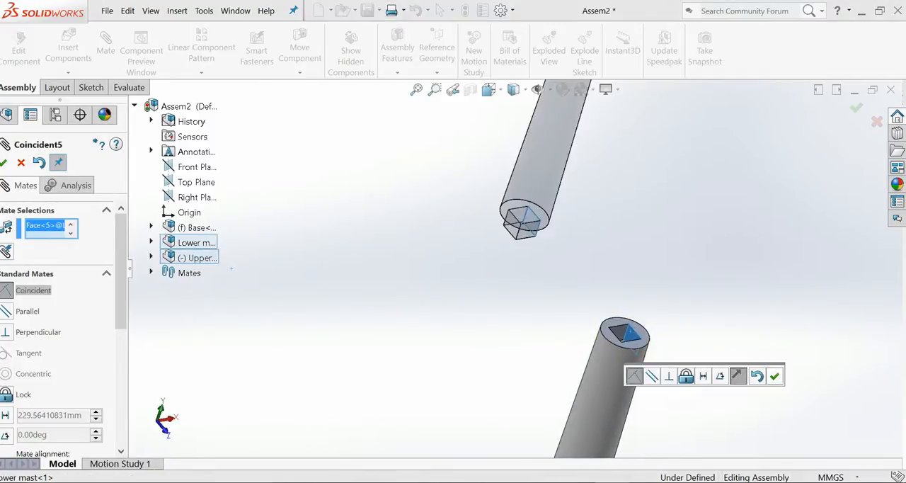
pyautogui.click(774, 376)
# Mate an adjacent side face of the upper mast's square peg as Coincident with the corresponding wall of the lower mast's pocket.
pyautogui.moveTo(519, 204); pyautogui.dragTo(593, 276)
pyautogui.click(582, 299)
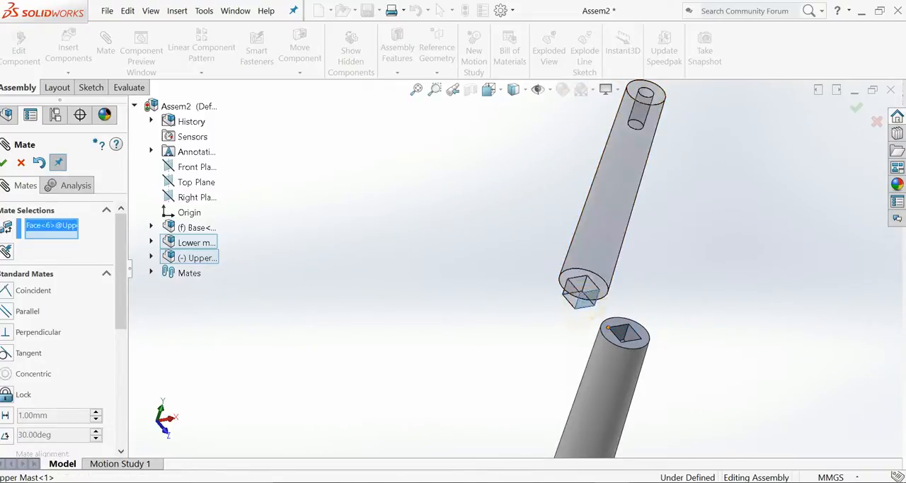
pyautogui.moveTo(607, 334); pyautogui.dragTo(617, 320, button='middle')
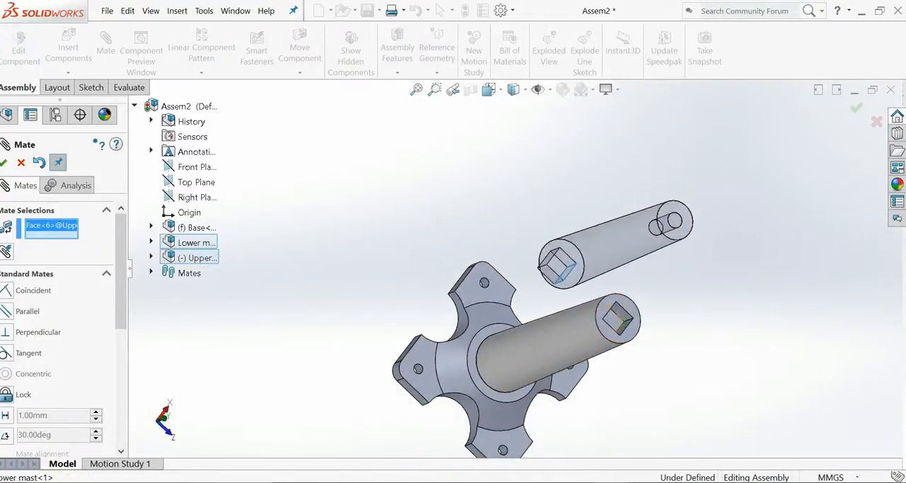
pyautogui.click(618, 320)
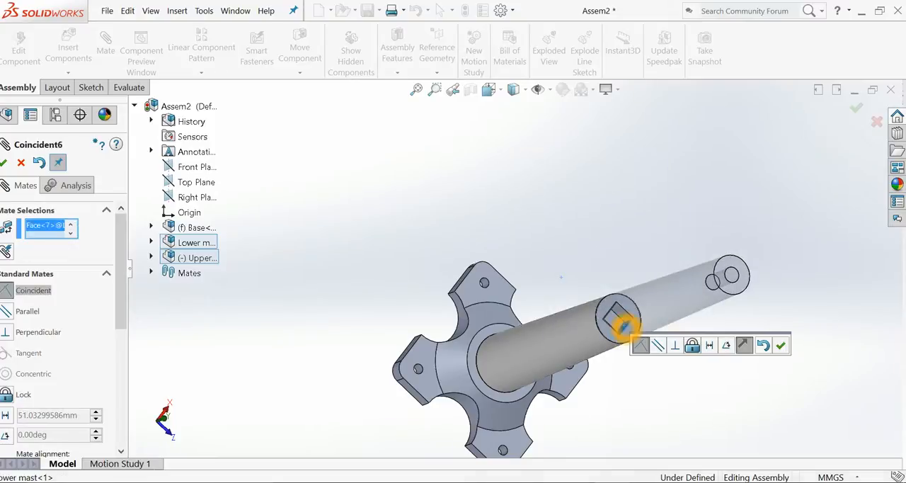
pyautogui.click(781, 345)
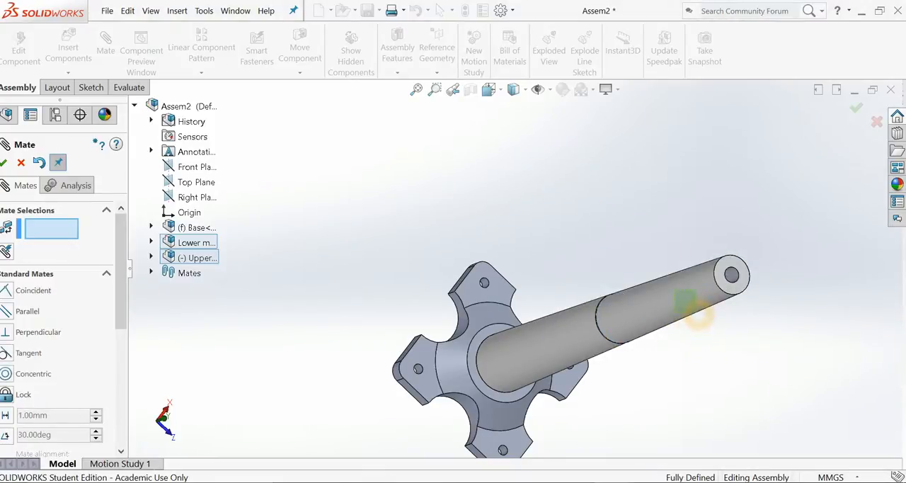
# Inspect the joint between the upper and lower masts in the isometric view and finish mating.
pyautogui.scroll(5, 646, 324)
pyautogui.moveTo(646, 324); pyautogui.dragTo(587, 309, button='middle')
pyautogui.hotkey('ctrl', '7')
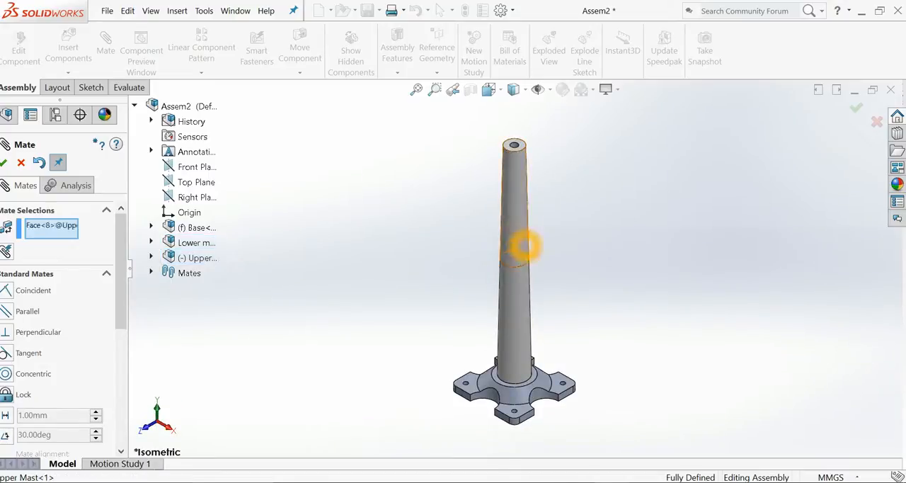
pyautogui.click(511, 245)
pyautogui.scroll(-3, 511, 246)
pyautogui.click(511, 222)
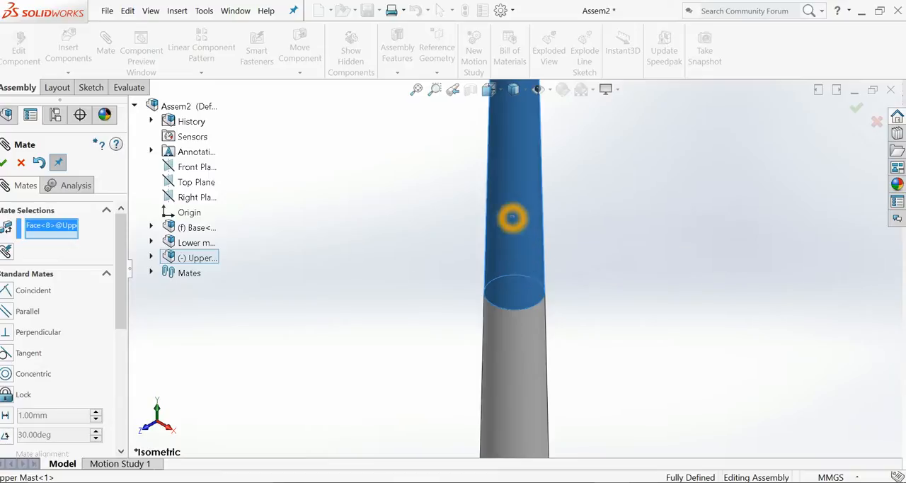
pyautogui.scroll(4, 544, 323)
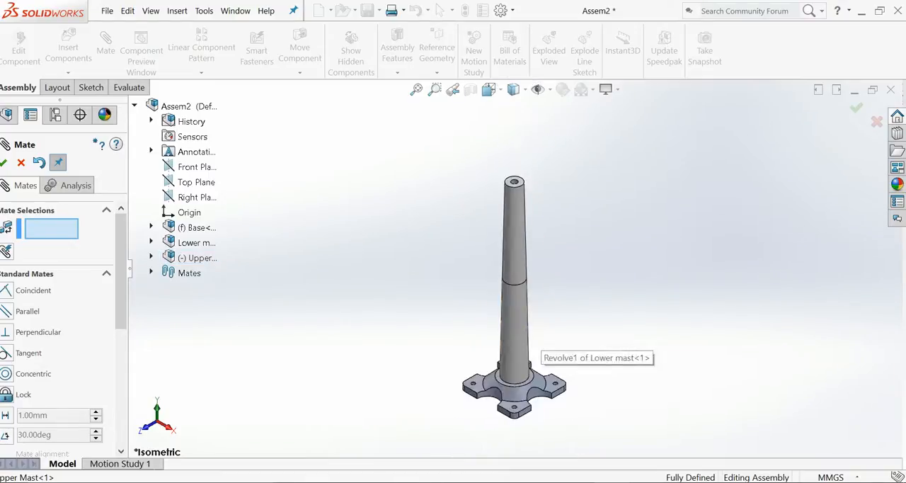
pyautogui.press('Escape')
# Insert the Swivel shaft part from the Main componets folder and place it in free space above the upper mast.
pyautogui.scroll(1, 480, 150)
pyautogui.scroll(-2, 480, 149)
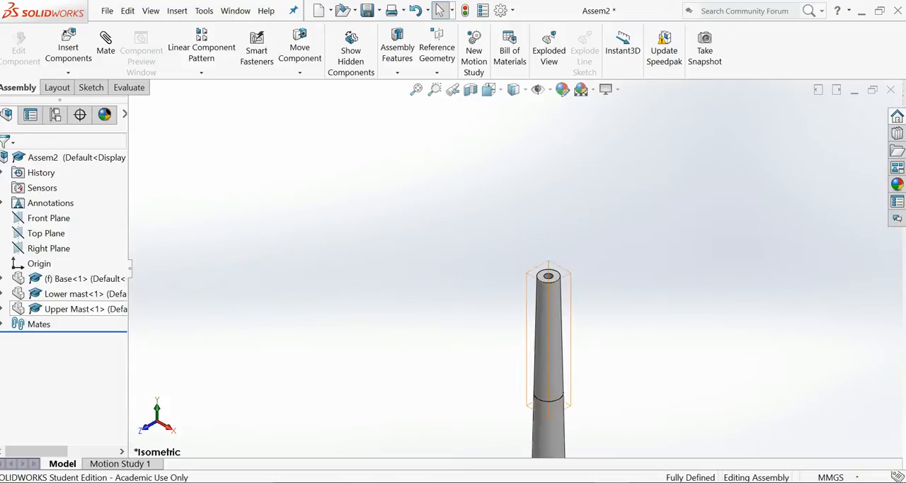
pyautogui.click(68, 50)
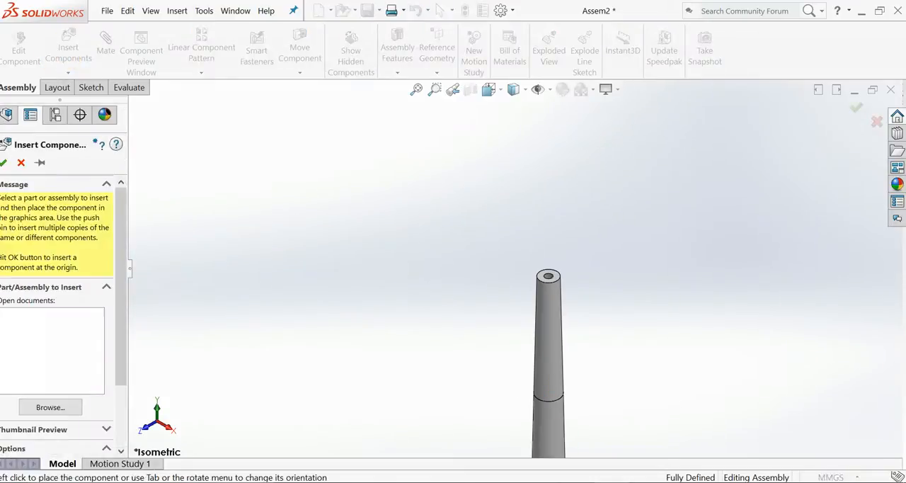
pyautogui.click(50, 407)
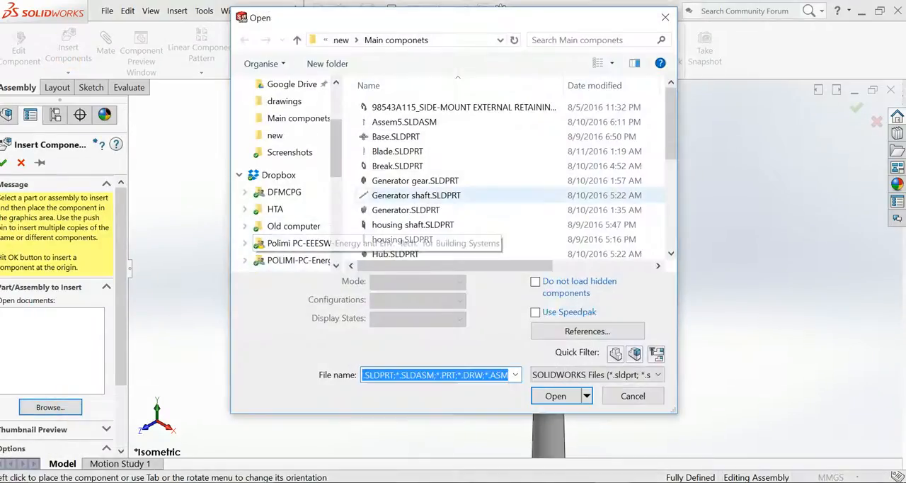
pyautogui.click(403, 239)
pyautogui.scroll(-5, 411, 236)
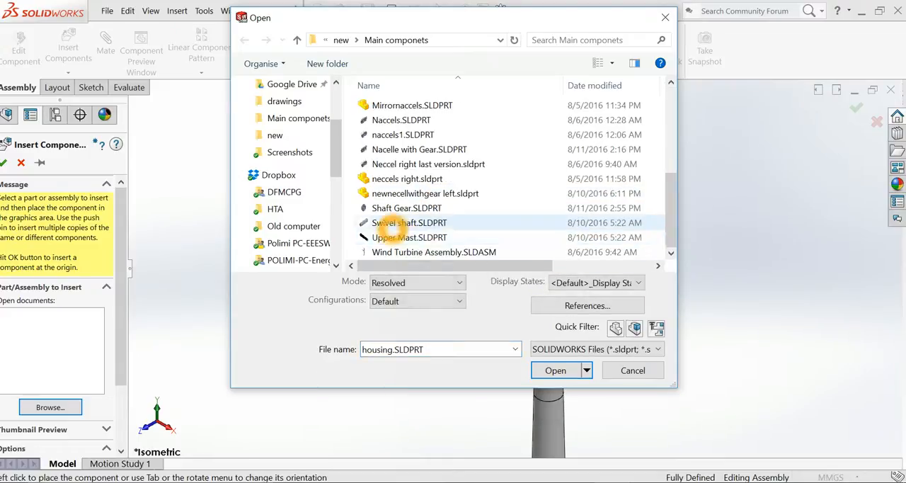
pyautogui.doubleClick(409, 222)
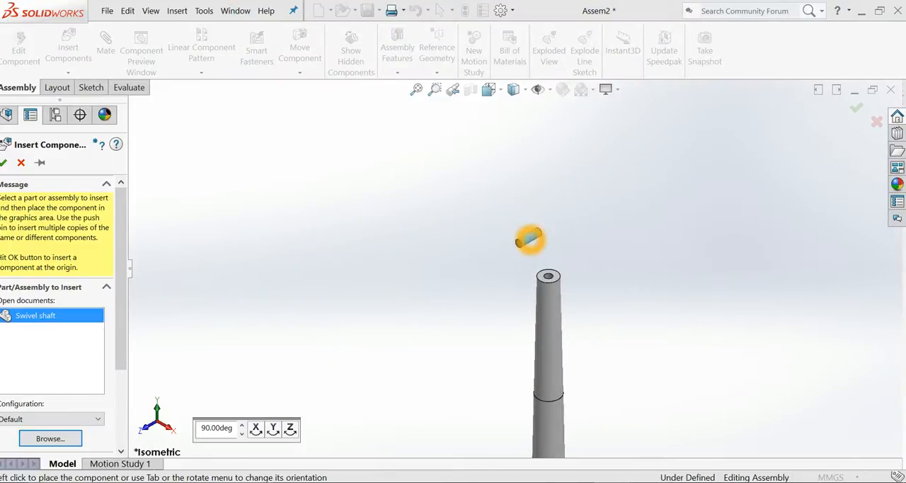
pyautogui.click(531, 243)
pyautogui.scroll(-4, 535, 251)
pyautogui.click(509, 247)
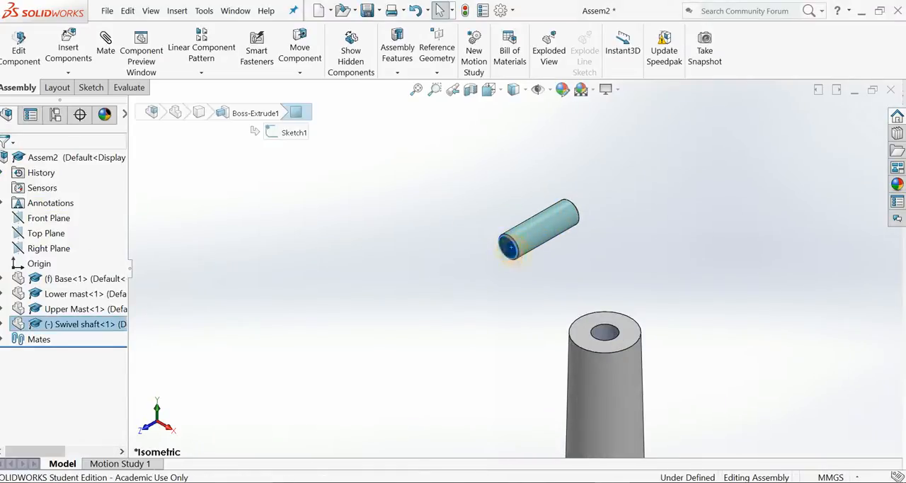
pyautogui.moveTo(511, 247); pyautogui.dragTo(489, 368, button='middle')
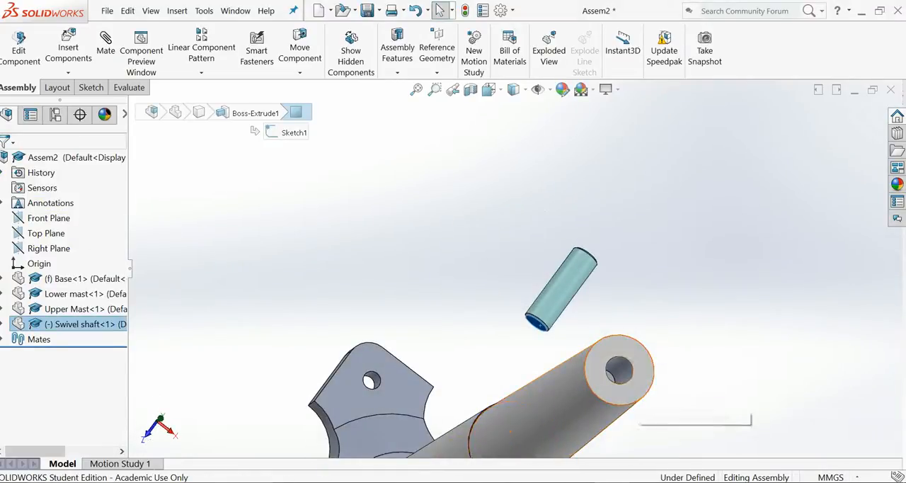
pyautogui.scroll(-1, 643, 393)
pyautogui.moveTo(643, 395)
pyautogui.mouseDown(button='middle')
pyautogui.moveTo(621, 399)
pyautogui.moveTo(633, 405)
pyautogui.mouseUp(button='middle')
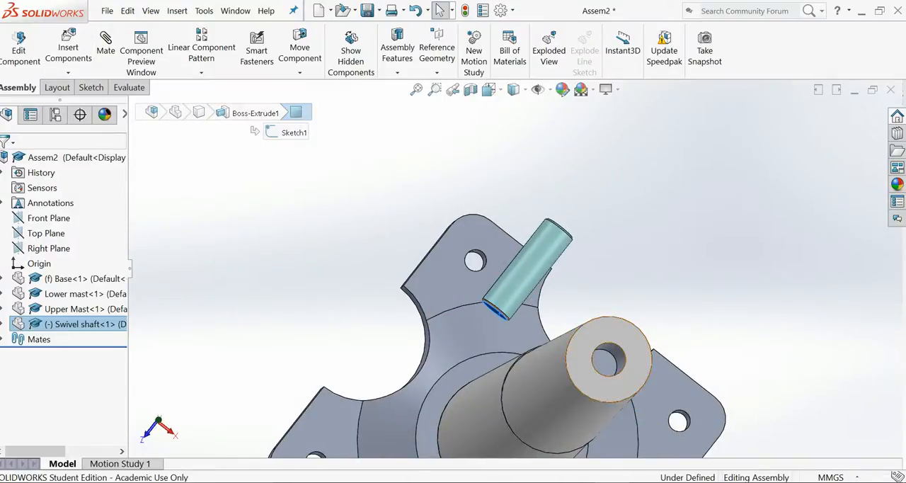
pyautogui.click(608, 360)
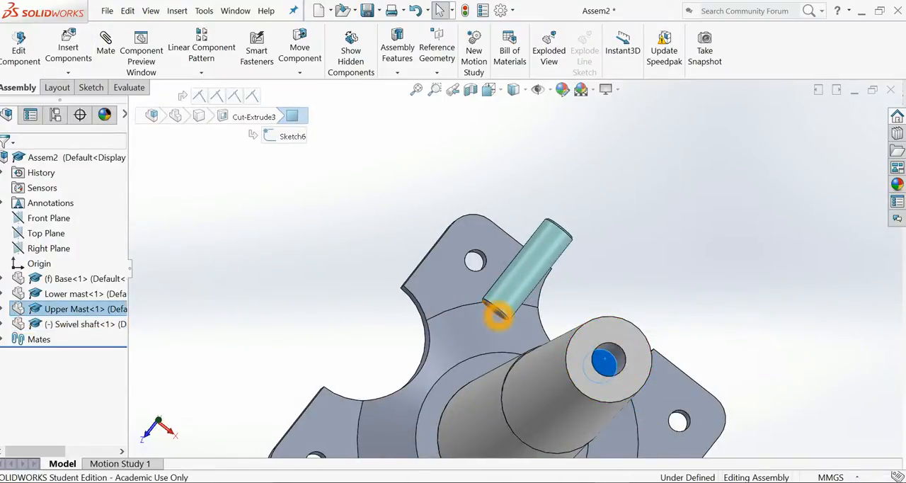
# Add a Coincident mate between the swivel shaft's end face and the floor of the hole in the upper mast's upper end.
pyautogui.moveTo(490, 325); pyautogui.dragTo(549, 280, button='middle')
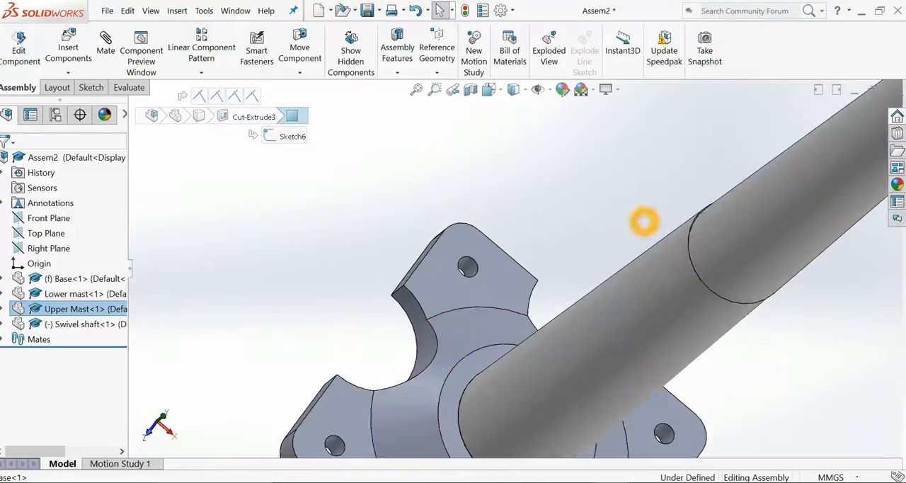
pyautogui.scroll(4, 548, 280)
pyautogui.scroll(-3, 708, 124)
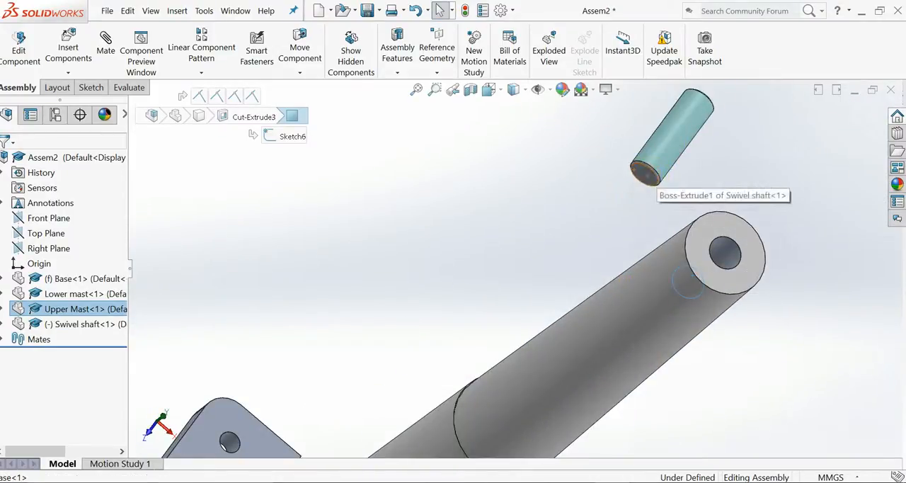
pyautogui.click(647, 175)
pyautogui.moveTo(693, 289); pyautogui.dragTo(645, 332, button='middle')
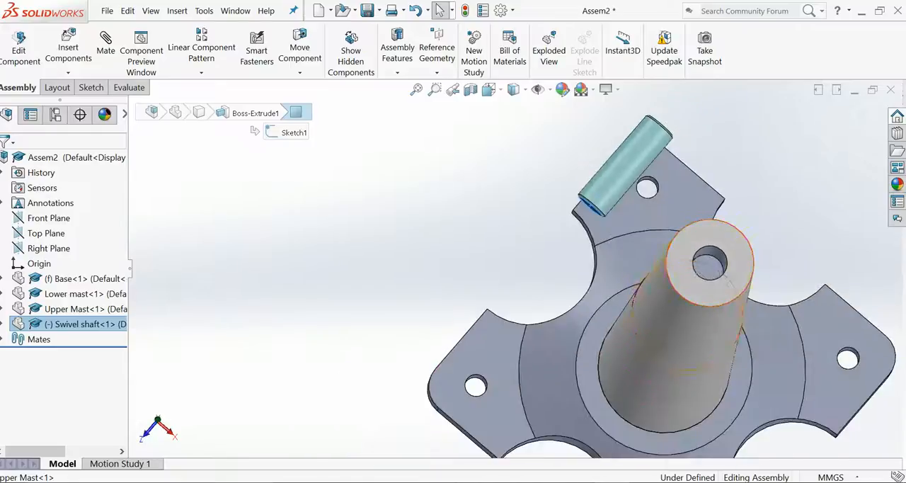
pyautogui.keyDown('ctrl'); pyautogui.click(708, 266); pyautogui.keyUp('ctrl')
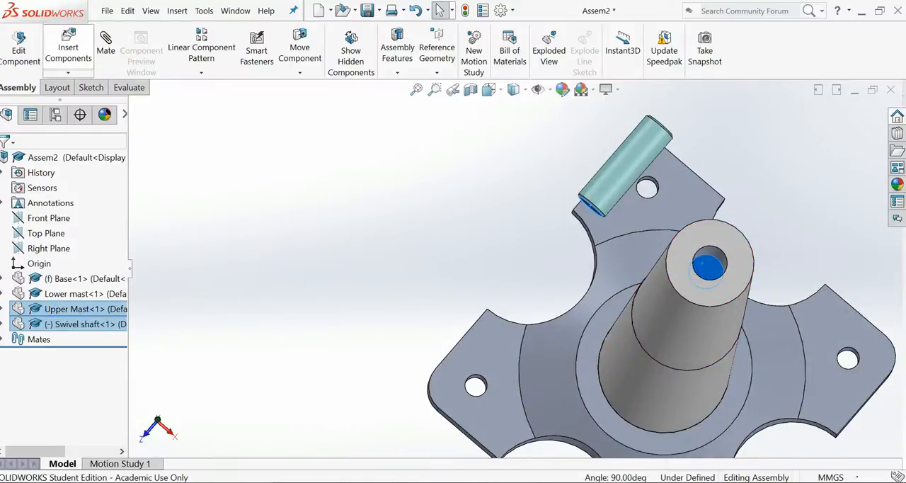
pyautogui.click(105, 41)
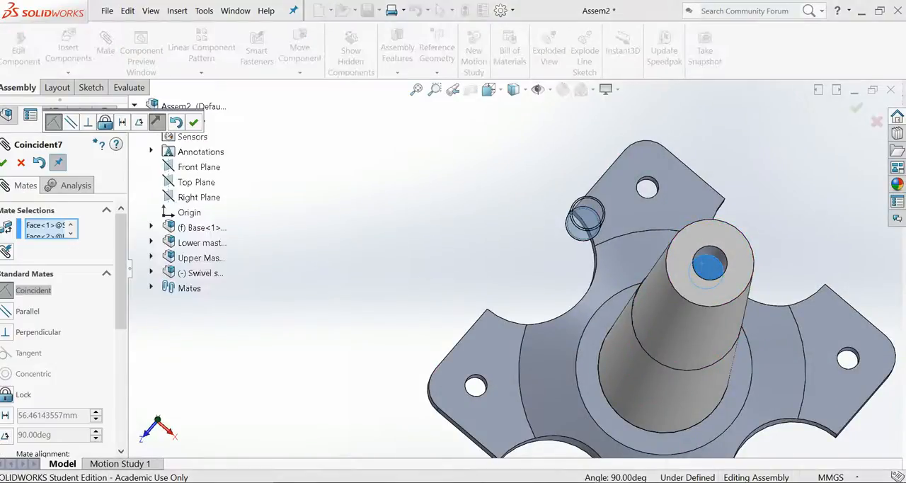
pyautogui.click(4, 163)
# Add a Concentric mate between the swivel shaft's cylindrical face and the wall of the hole in the upper mast's upper end.
pyautogui.scroll(5, 347, 248)
pyautogui.scroll(-5, 347, 248)
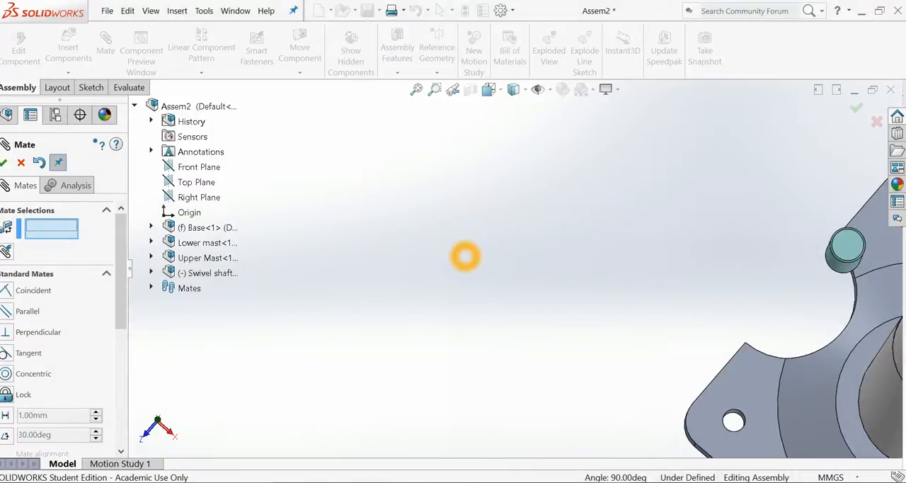
pyautogui.hotkey('ctrl', '7')
pyautogui.scroll(-5, 472, 134)
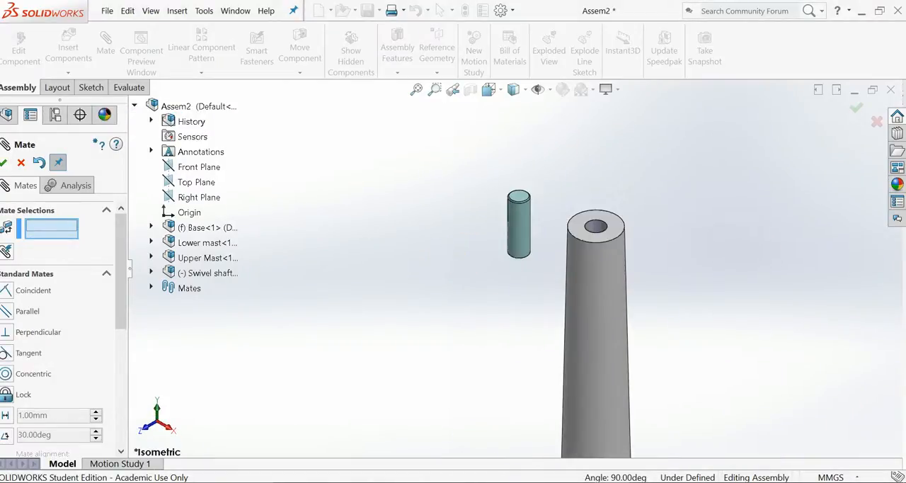
pyautogui.click(523, 220)
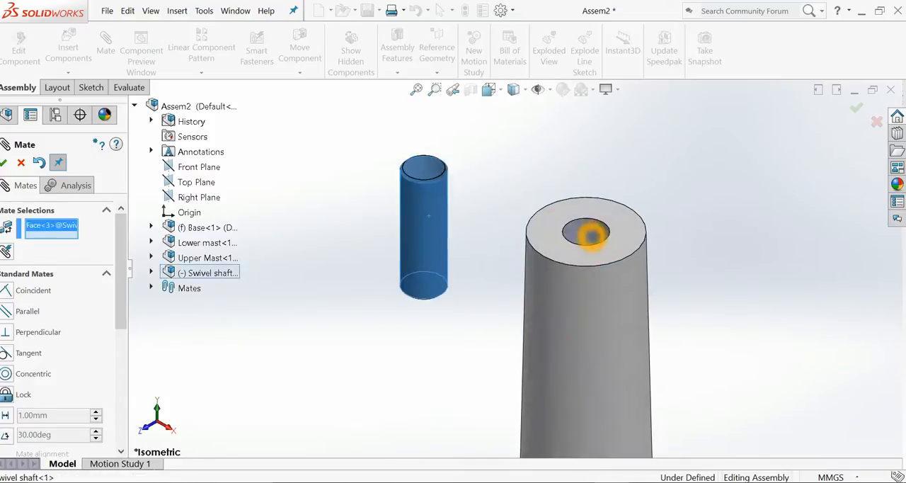
pyautogui.click(591, 230)
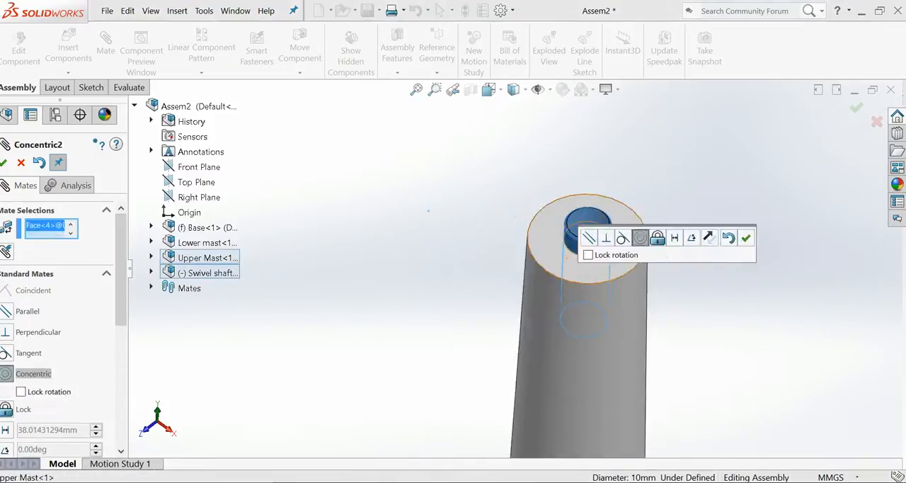
pyautogui.click(744, 237)
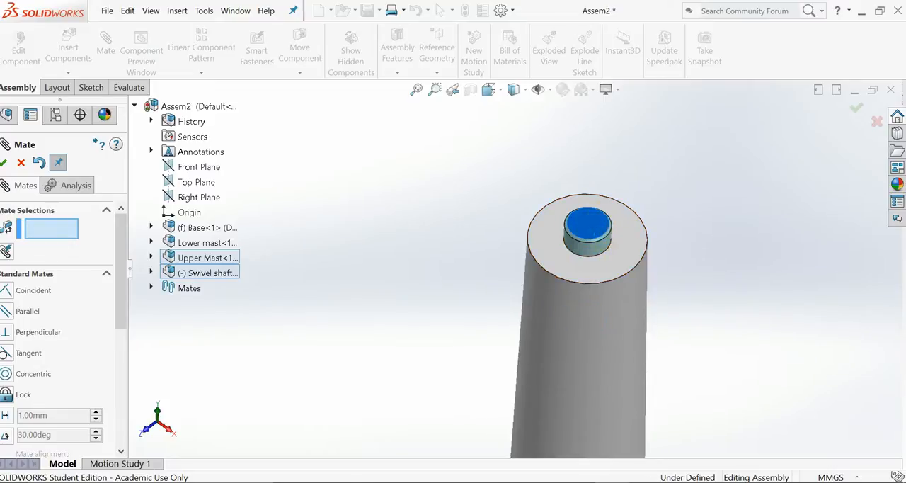
pyautogui.click(704, 272)
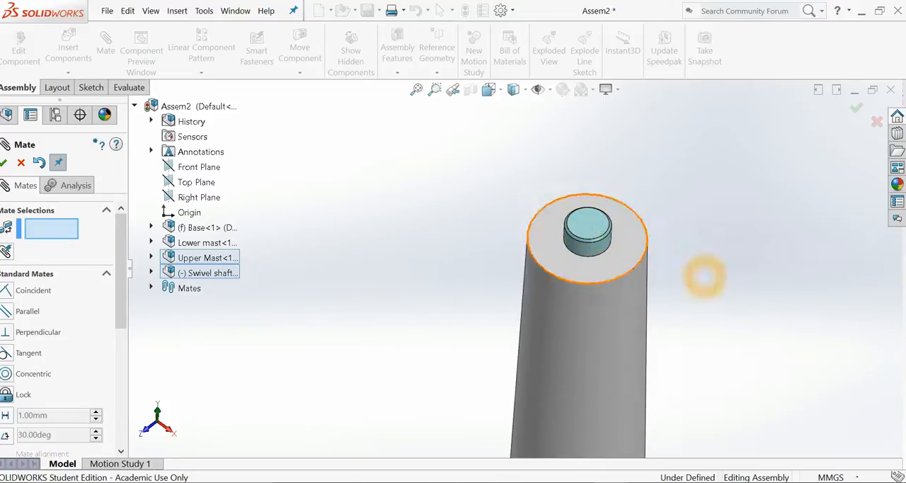
# Mate the swivel shaft's Top Plane as Coincident with the upper mast's Top Plane and finish mating.
pyautogui.click(169, 286)
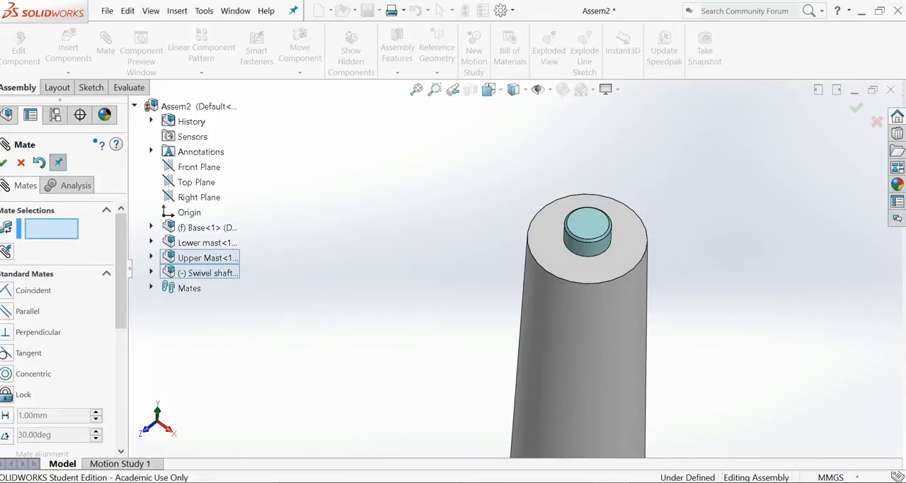
pyautogui.click(150, 273)
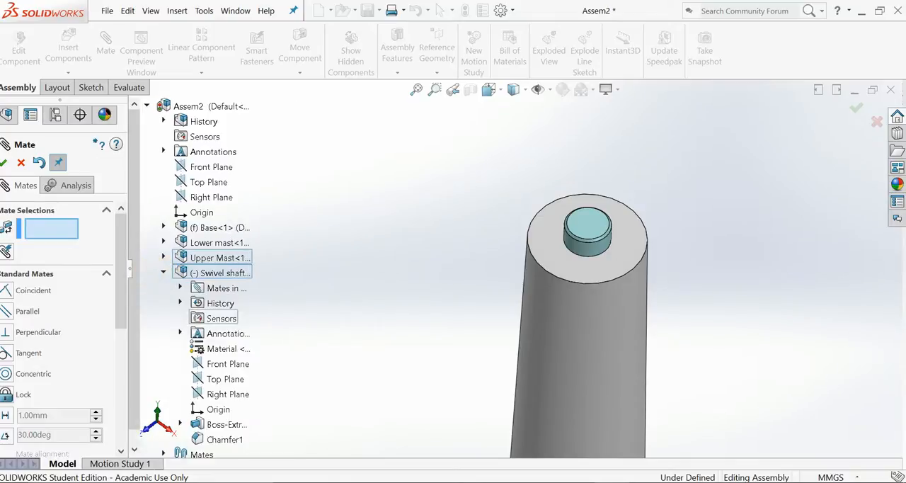
pyautogui.click(216, 379)
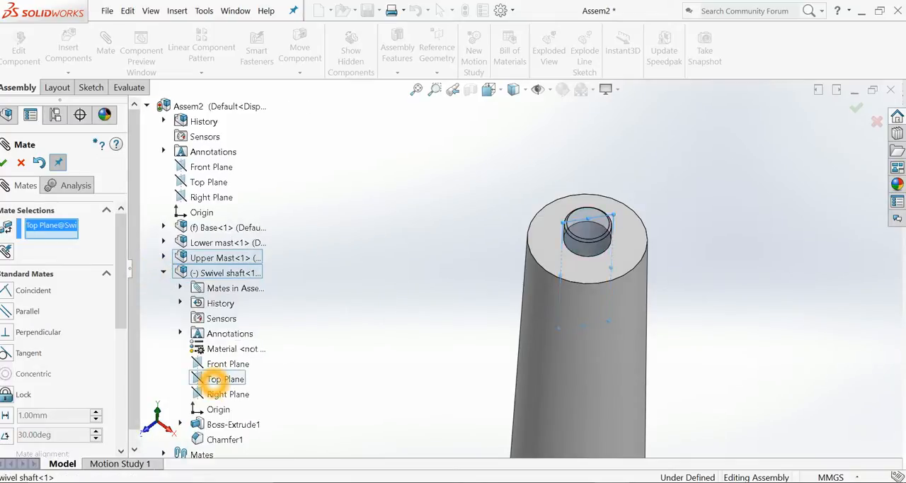
pyautogui.click(162, 257)
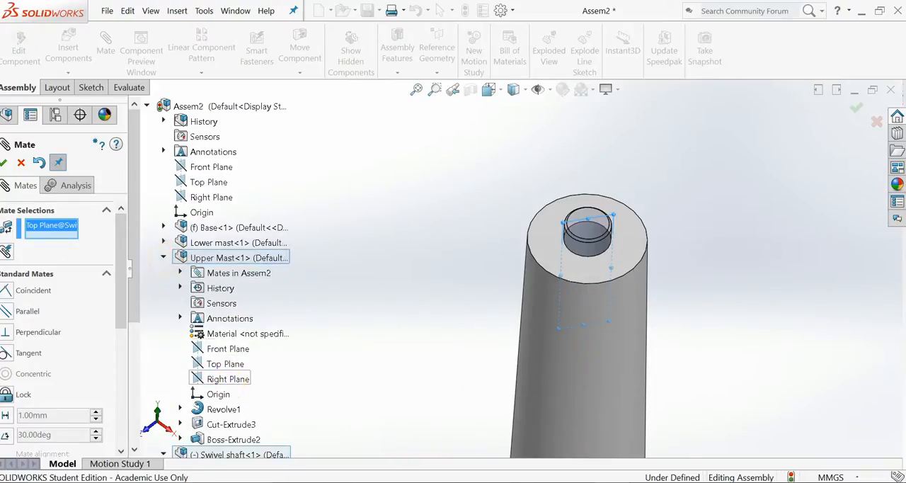
pyautogui.click(225, 364)
pyautogui.click(226, 364)
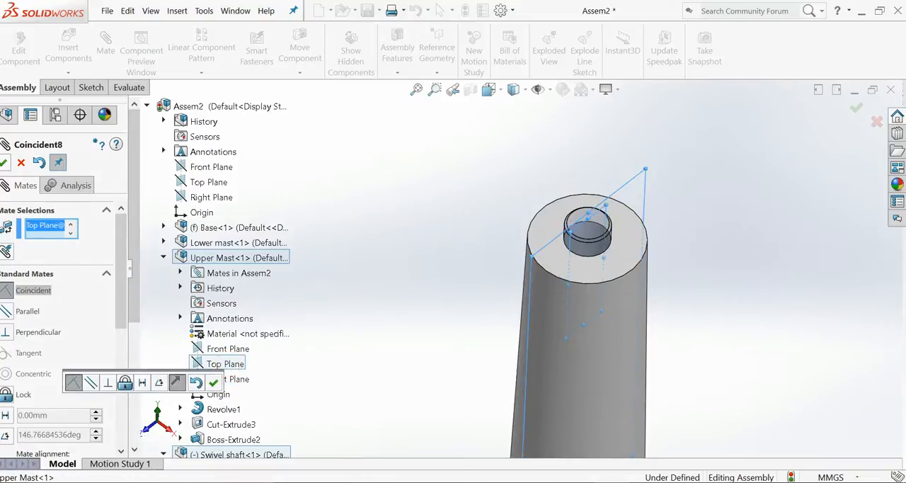
pyautogui.click(3, 163)
pyautogui.scroll(5, 456, 246)
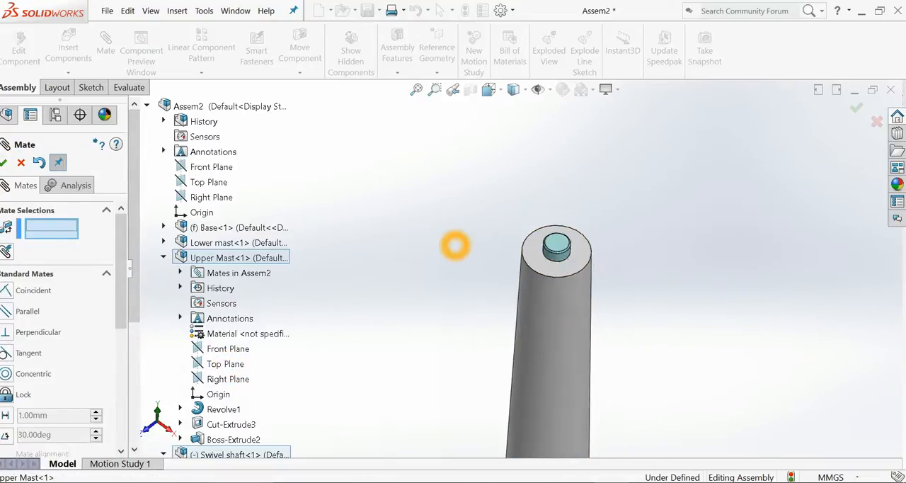
pyautogui.scroll(-4, 538, 276)
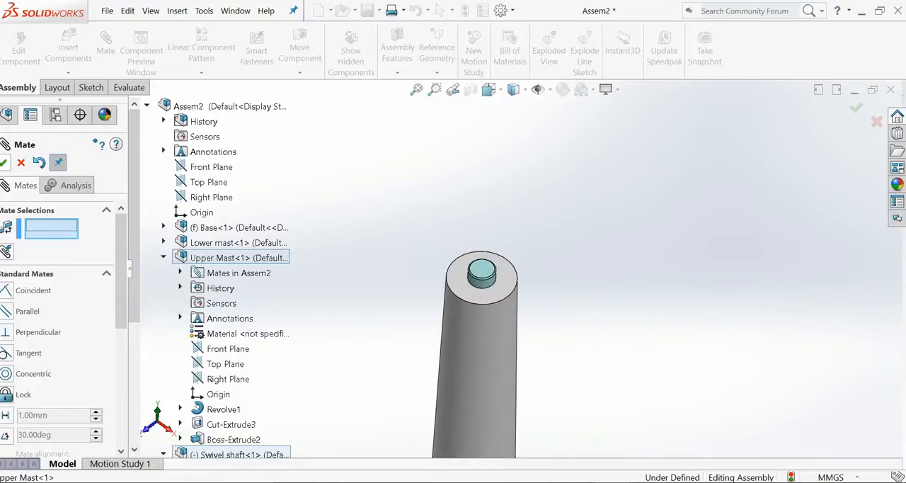
pyautogui.click(4, 162)
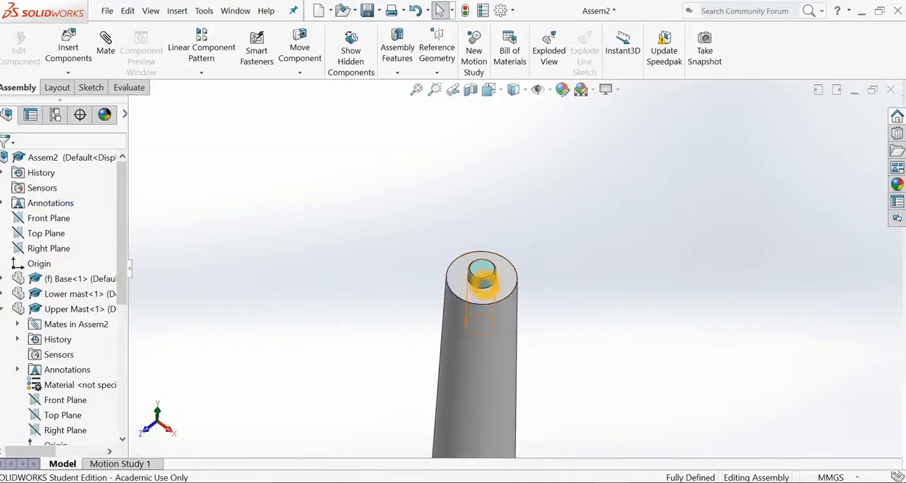
pyautogui.click(483, 280)
pyautogui.click(582, 276)
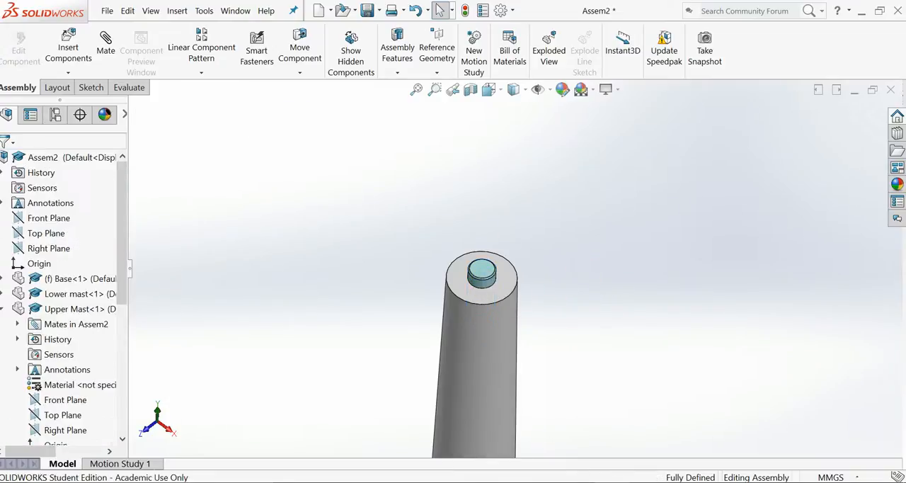
# Insert the Nacelle with Gear part from the Main componets folder and place it beside the upper end of the mast.
pyautogui.click(68, 46)
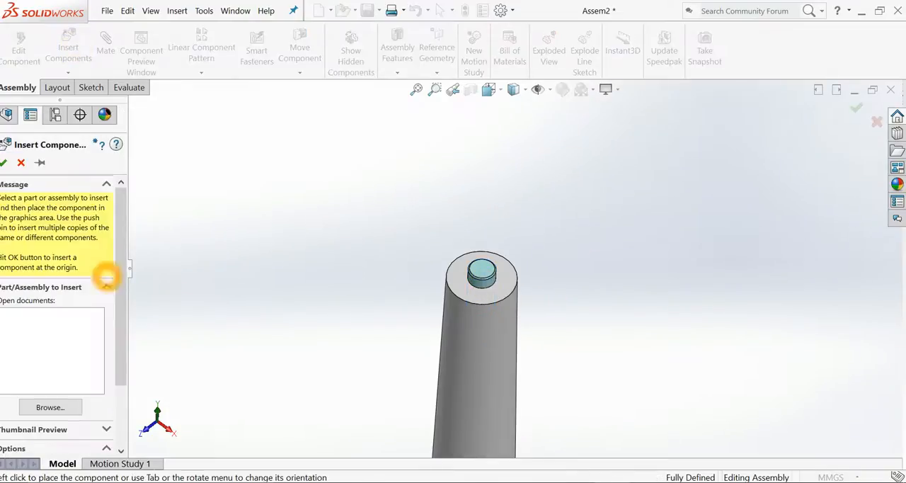
pyautogui.click(49, 406)
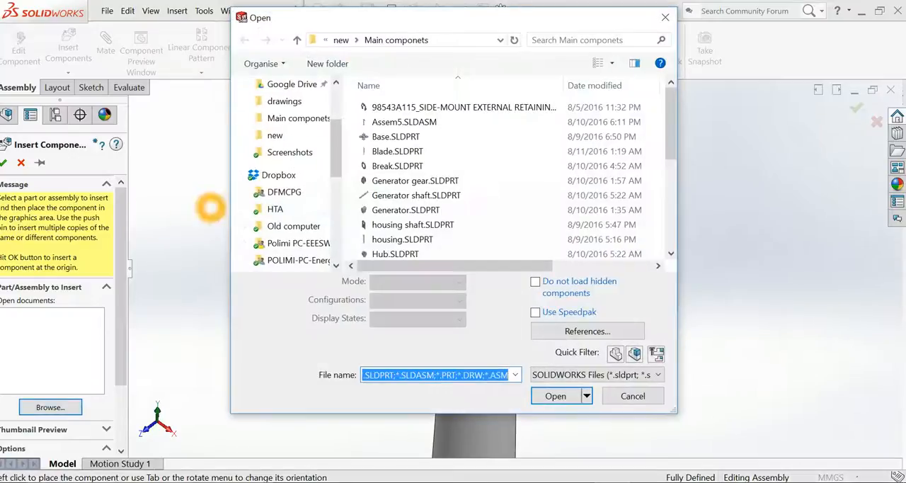
pyautogui.click(400, 181)
pyautogui.scroll(-3, 402, 212)
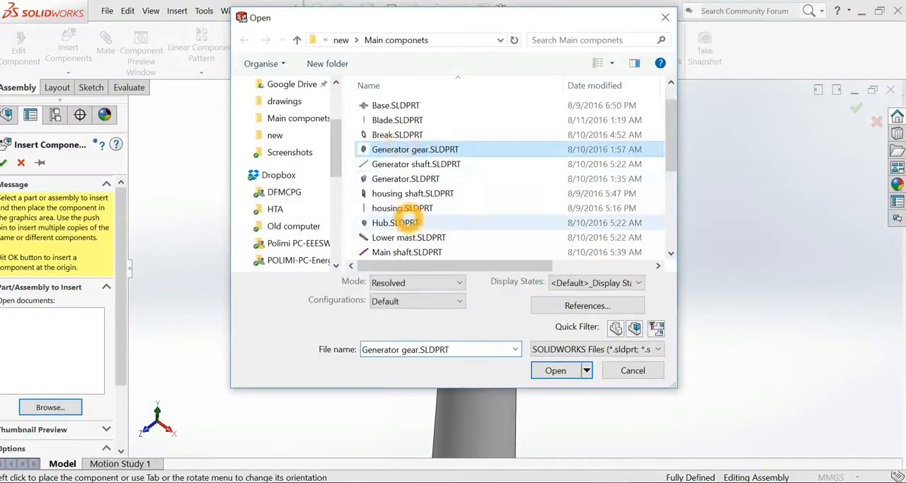
pyautogui.doubleClick(449, 223)
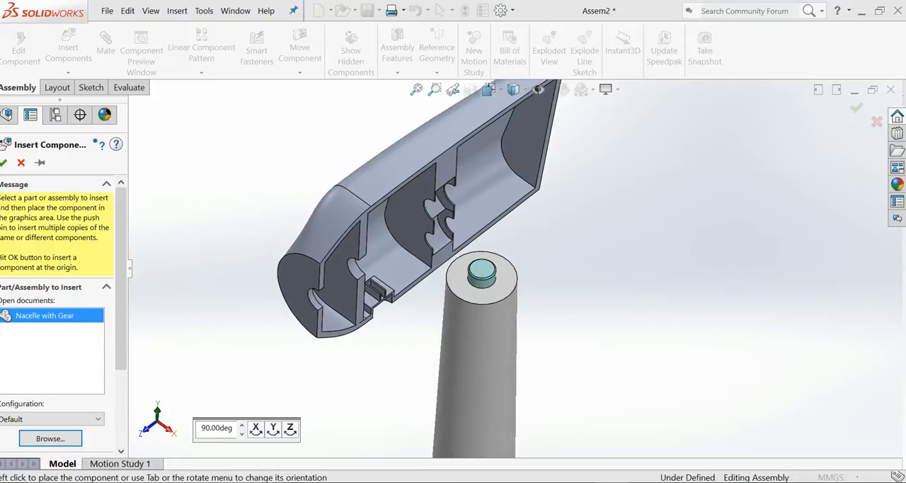
pyautogui.click(422, 192)
# Add a Concentric mate between the curved wall of the nacelle's underside recess and the swivel shaft's cylindrical face.
pyautogui.scroll(2, 399, 281)
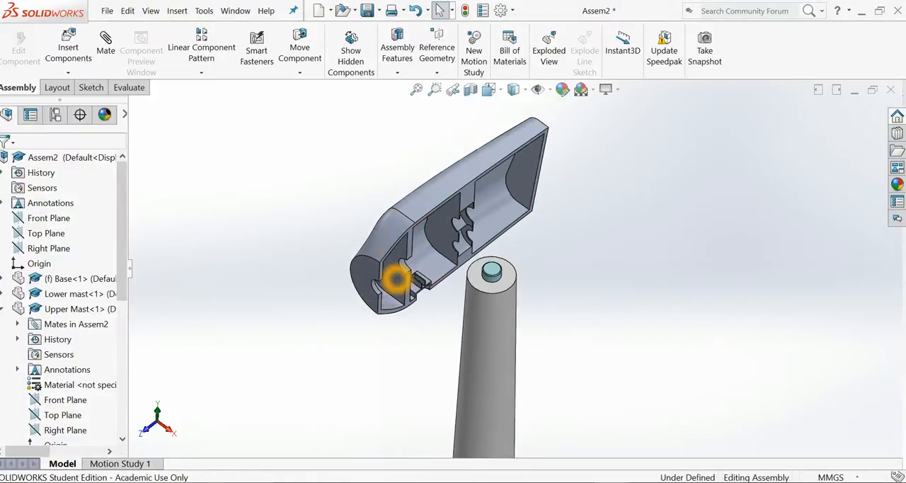
pyautogui.scroll(-1, 397, 279)
pyautogui.scroll(-2, 429, 267)
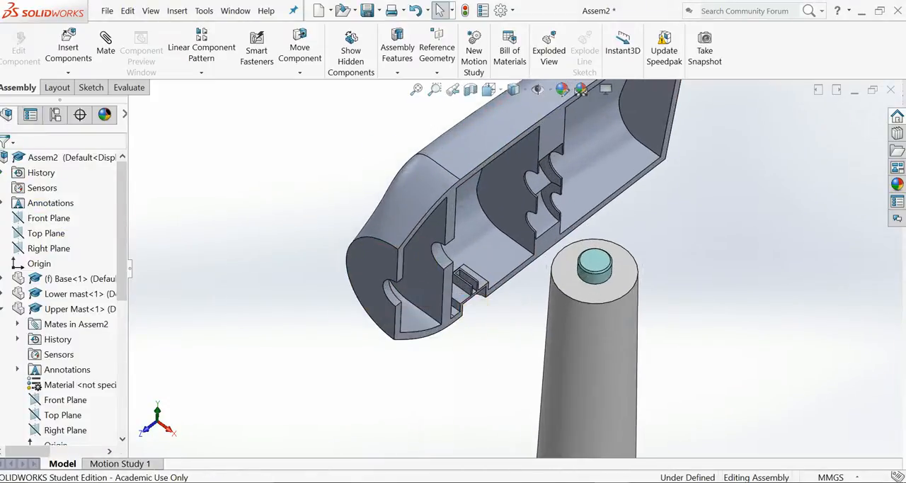
pyautogui.moveTo(470, 350); pyautogui.dragTo(486, 340, button='middle')
pyautogui.scroll(3, 453, 328)
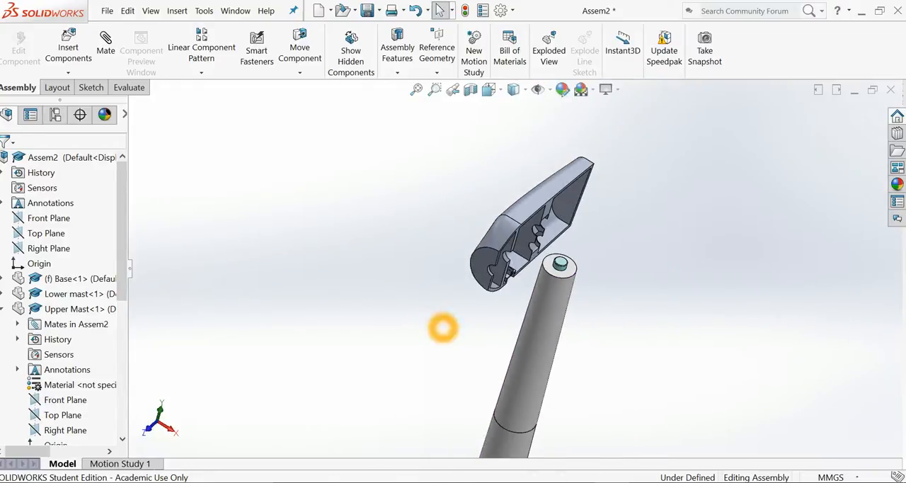
pyautogui.hotkey('ctrl', '7')
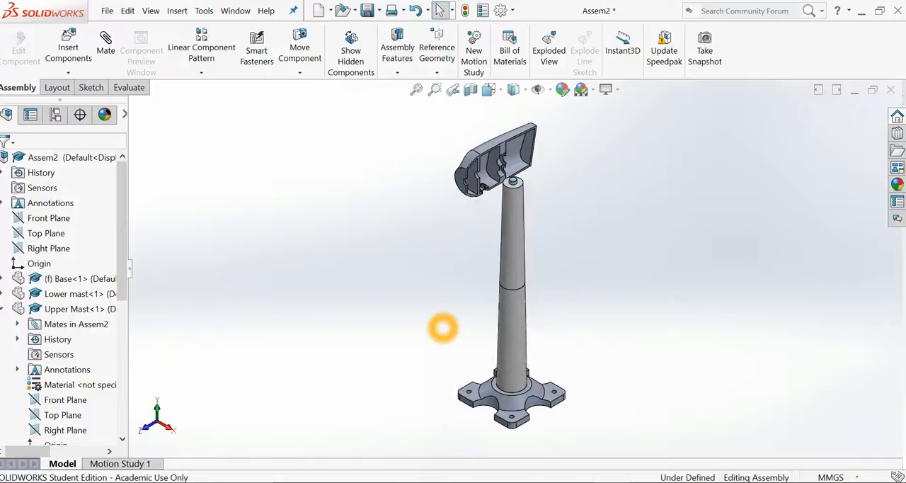
pyautogui.scroll(-3, 567, 156)
pyautogui.scroll(-3, 401, 240)
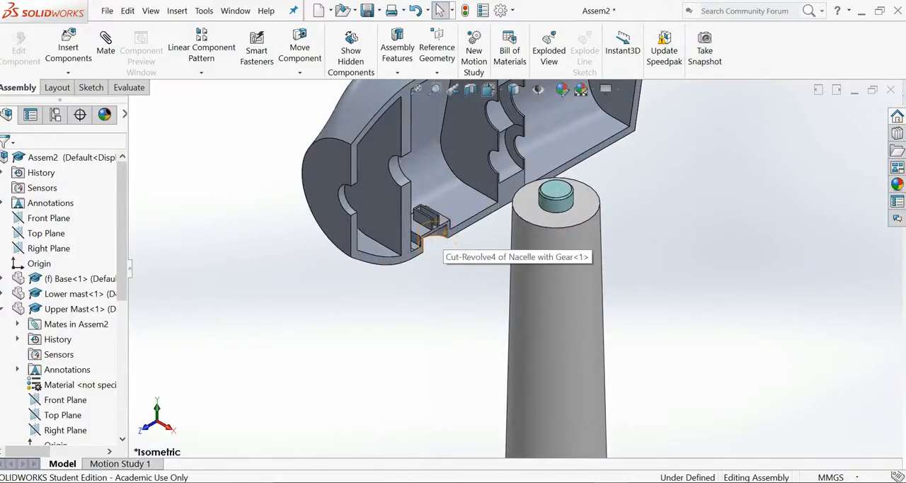
pyautogui.click(435, 228)
pyautogui.keyDown('ctrl'); pyautogui.click(569, 202); pyautogui.keyUp('ctrl')
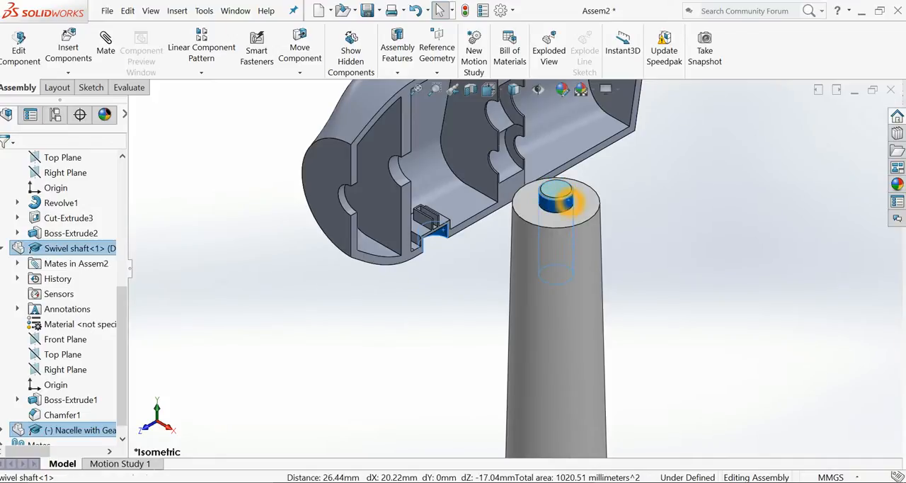
pyautogui.click(106, 45)
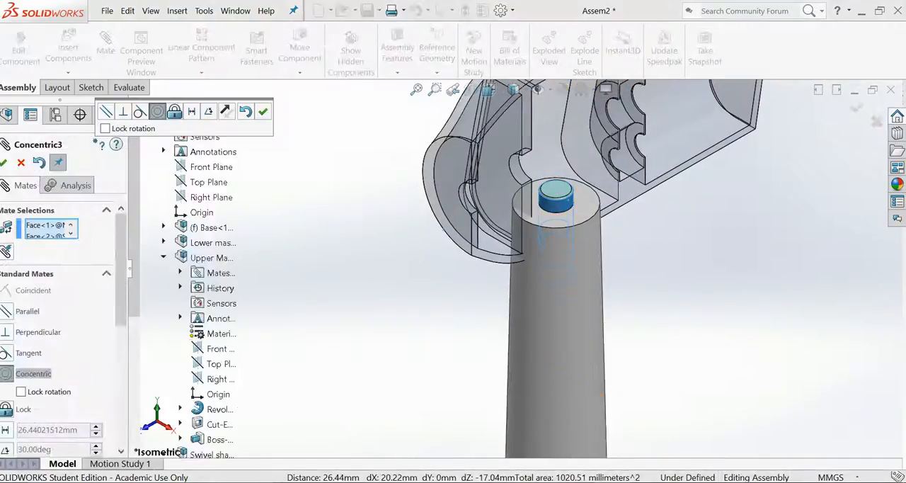
pyautogui.click(263, 111)
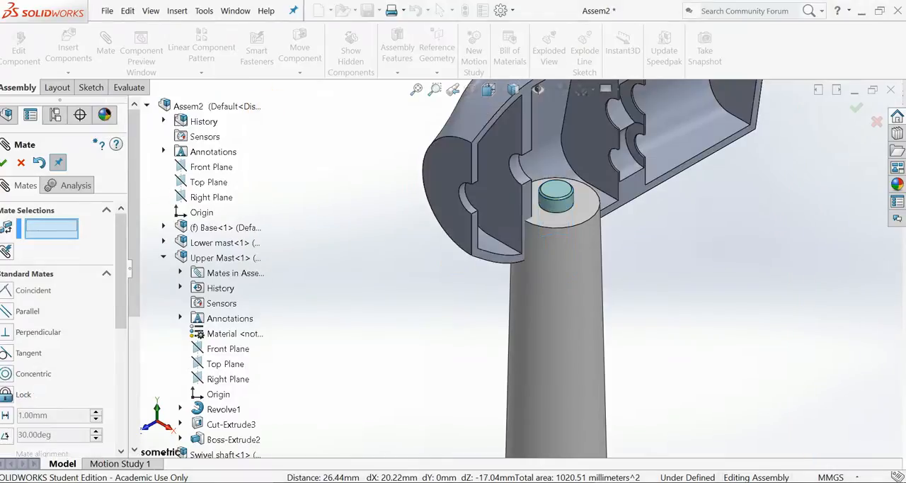
# Raise the nacelle along the shaft and mate its recess's inner flat face as Coincident with the swivel shaft's upper end face.
pyautogui.moveTo(434, 192); pyautogui.dragTo(476, 167)
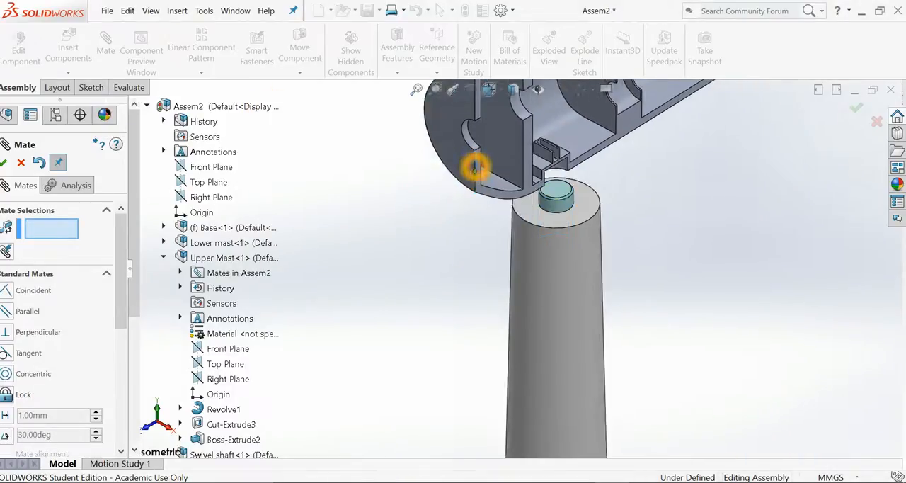
pyautogui.moveTo(439, 257); pyautogui.dragTo(434, 150, button='middle')
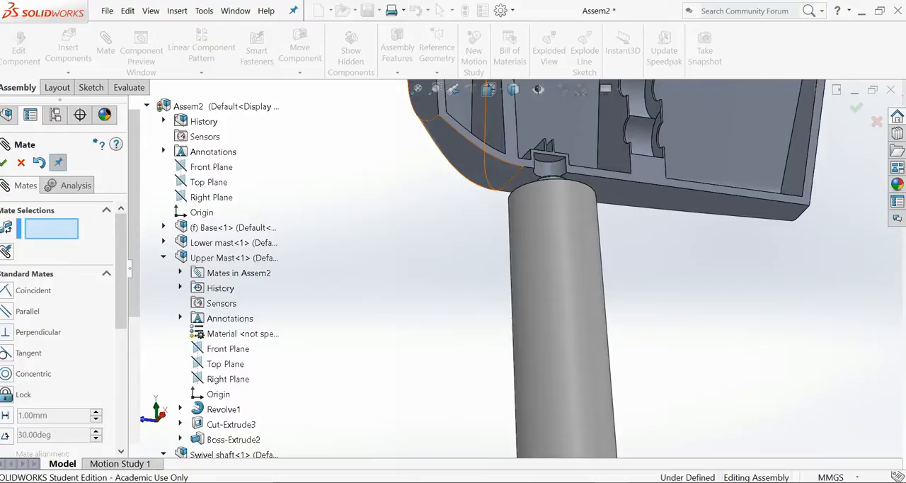
pyautogui.click(544, 157)
pyautogui.moveTo(484, 217); pyautogui.dragTo(495, 383, button='middle')
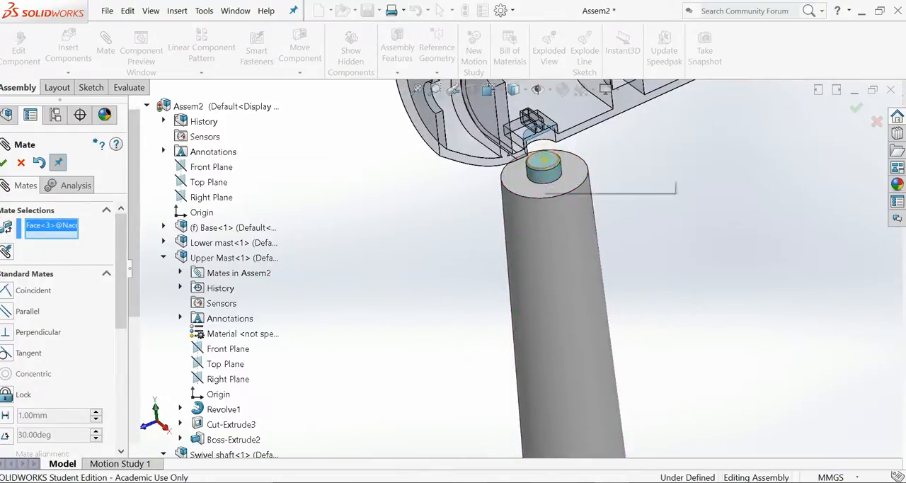
pyautogui.click(544, 161)
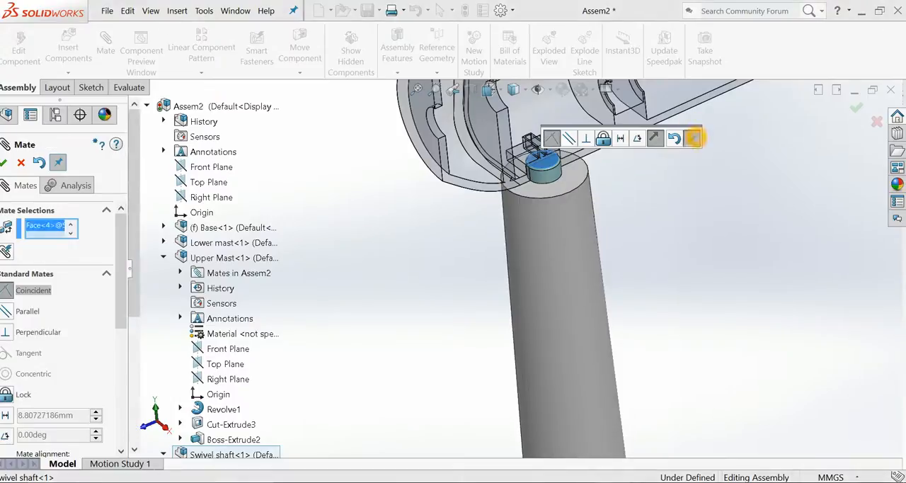
pyautogui.click(693, 139)
# Swing the nacelle about the swivel shaft's axis to test its rotation, viewing the assembly in the isometric view.
pyautogui.scroll(4, 510, 213)
pyautogui.moveTo(477, 211); pyautogui.dragTo(528, 213)
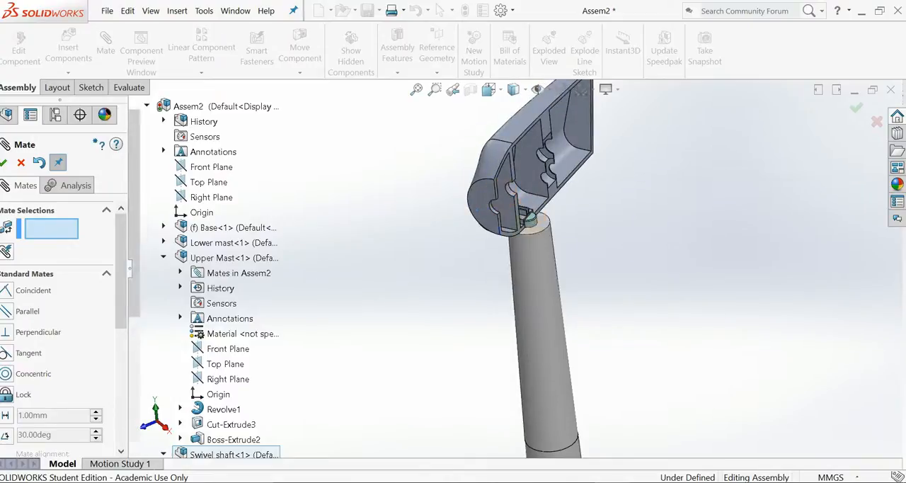
pyautogui.scroll(4, 559, 228)
pyautogui.hotkey('ctrl', '7')
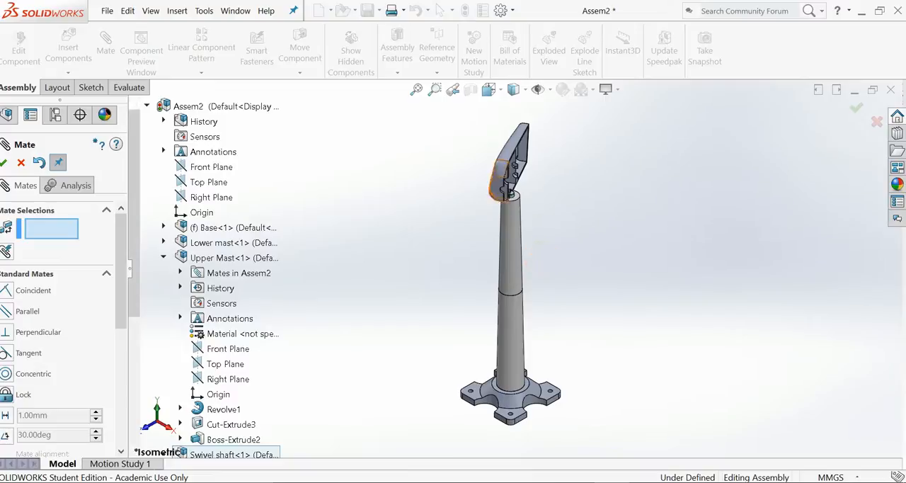
pyautogui.scroll(-3, 503, 184)
pyautogui.moveTo(503, 223); pyautogui.dragTo(625, 305)
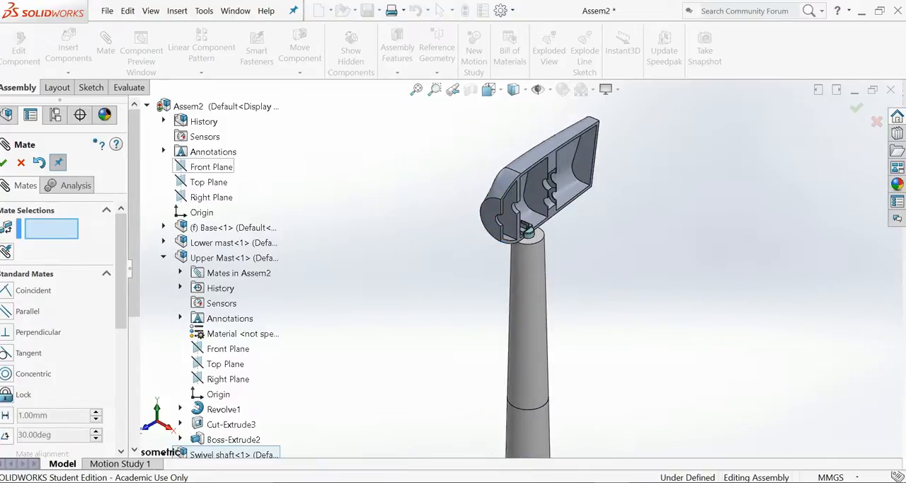
# Add a Parallel mate between the nacelle's Right Plane and the assembly's Right Plane, and finish mating.
pyautogui.click(164, 257)
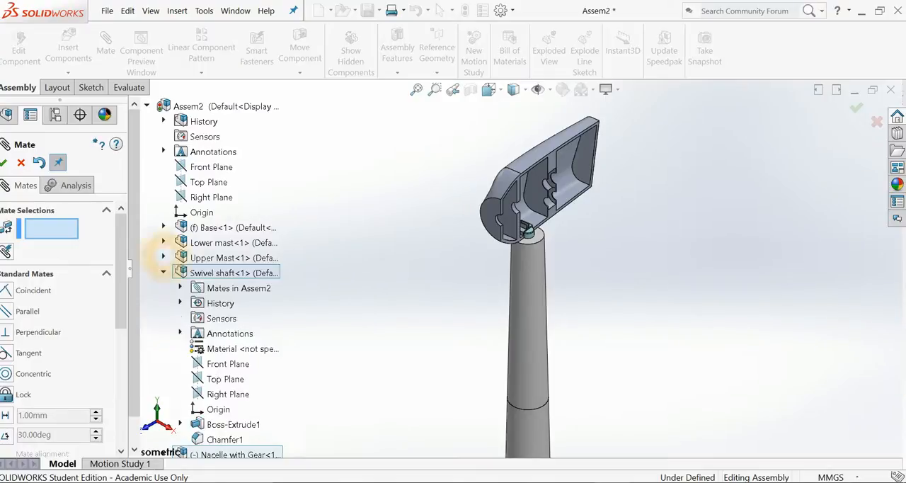
pyautogui.click(163, 273)
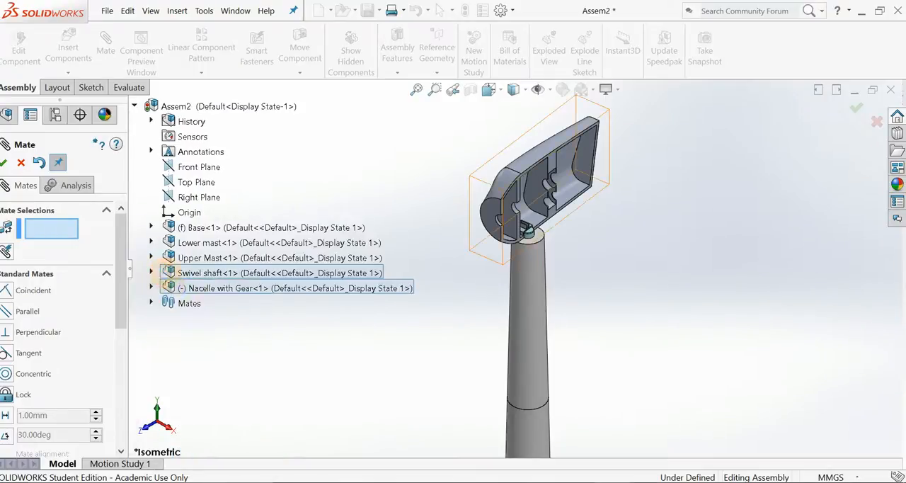
pyautogui.click(151, 287)
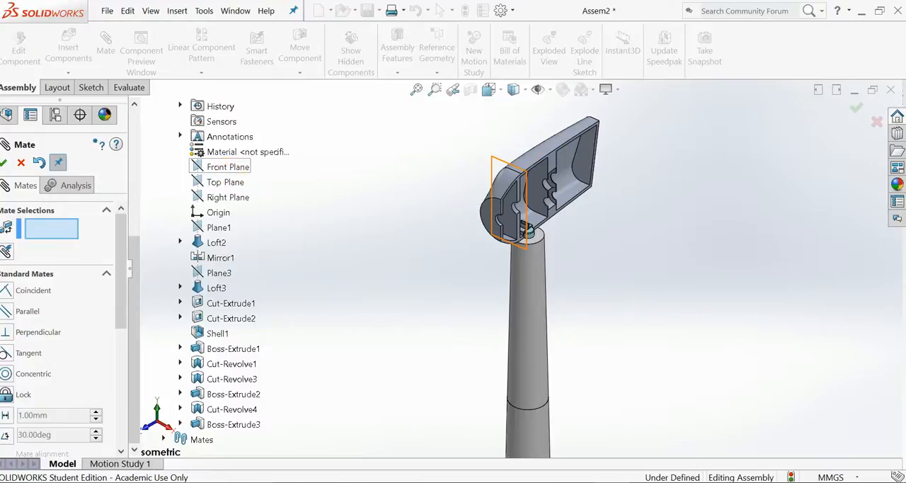
pyautogui.click(228, 198)
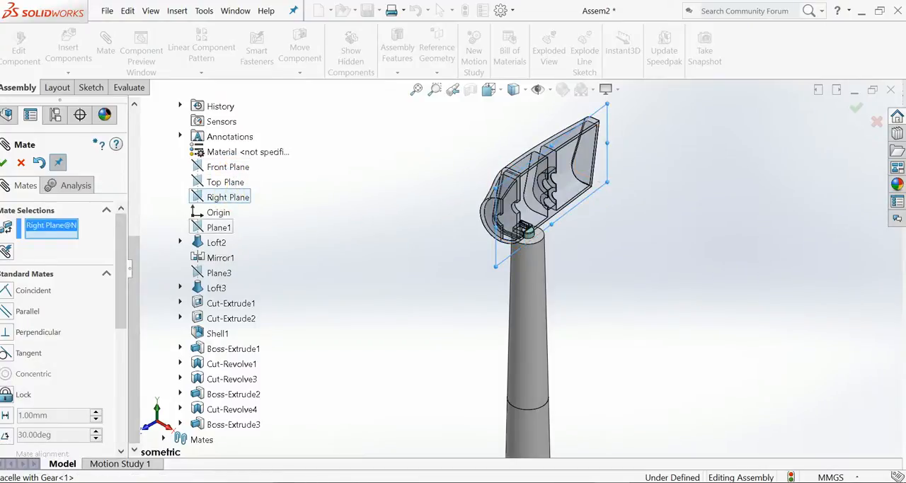
pyautogui.scroll(5, 212, 167)
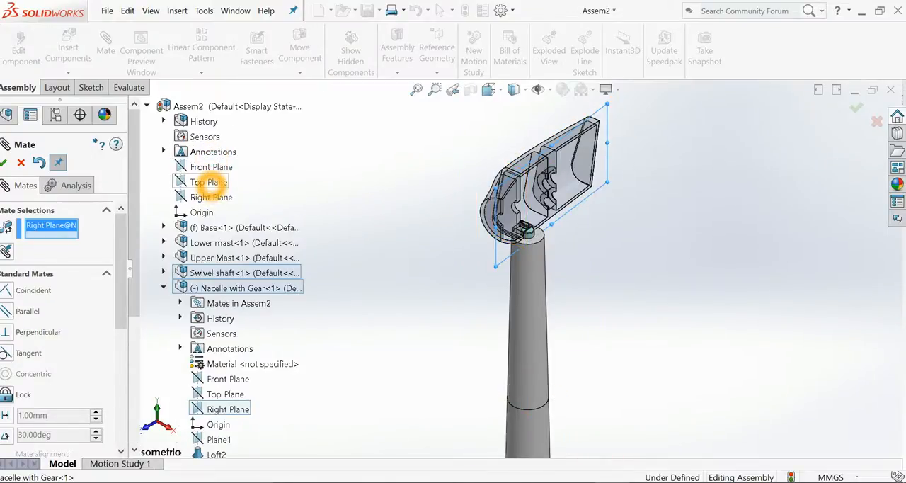
pyautogui.click(211, 167)
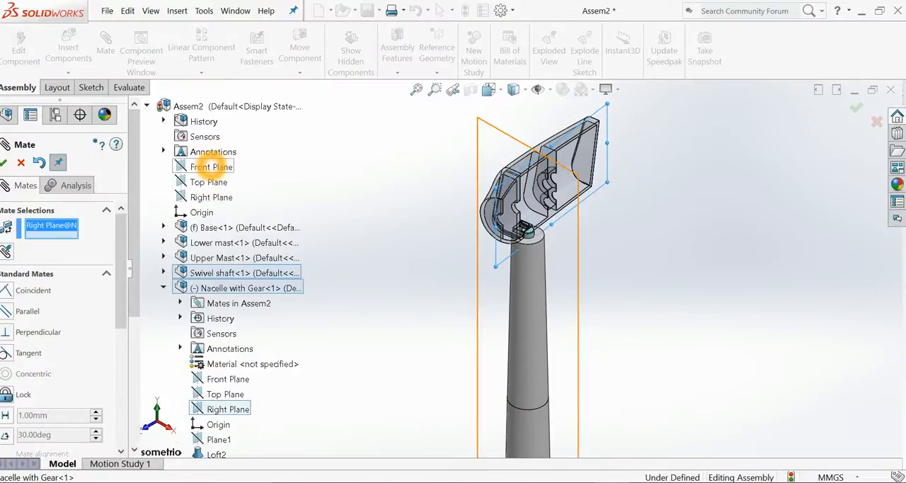
pyautogui.click(210, 197)
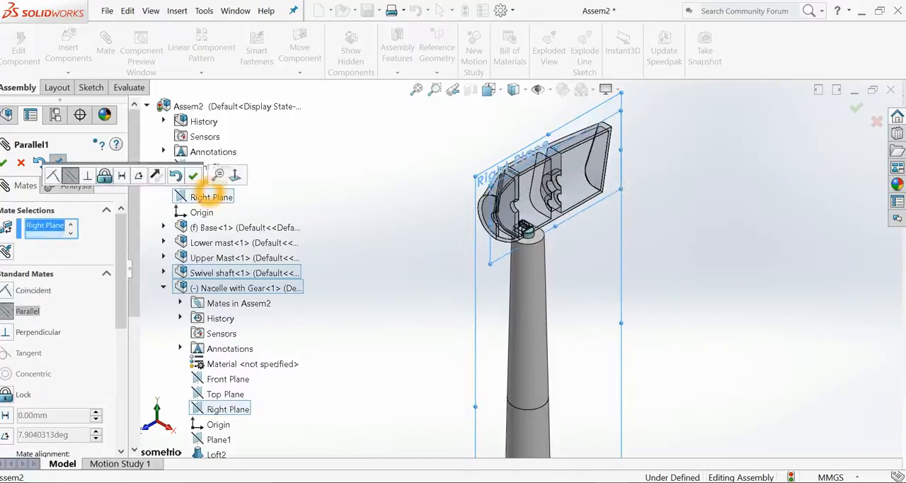
pyautogui.click(3, 162)
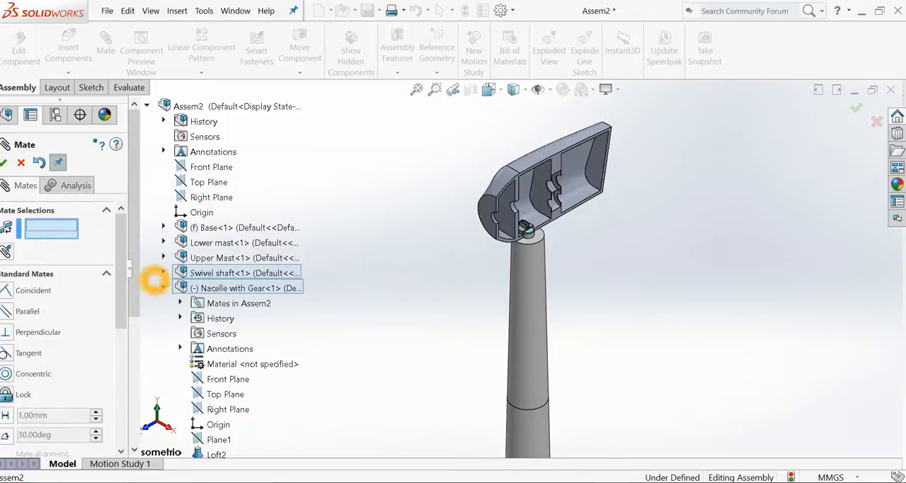
pyautogui.click(164, 287)
pyautogui.click(233, 338)
pyautogui.click(529, 206)
pyautogui.moveTo(495, 203); pyautogui.dragTo(523, 196)
pyautogui.moveTo(582, 177); pyautogui.dragTo(552, 218)
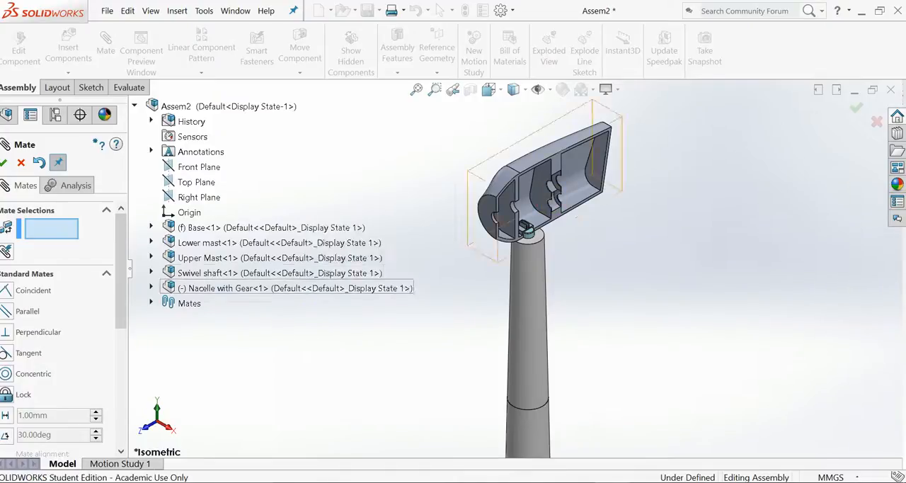
pyautogui.click(8, 165)
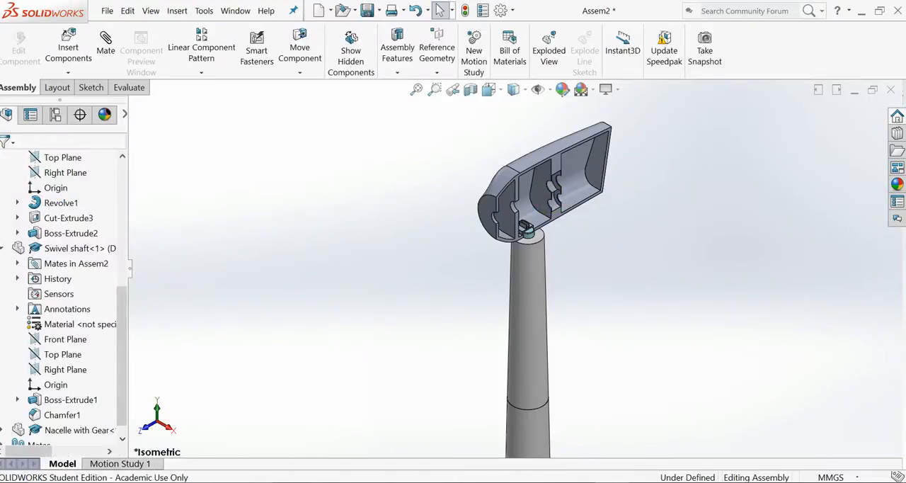
# Insert the Hub part from the Main componets folder and place it in front of the nacelle's round nose face.
pyautogui.scroll(3, 301, 297)
pyautogui.scroll(-1, 563, 245)
pyautogui.scroll(-2, 563, 245)
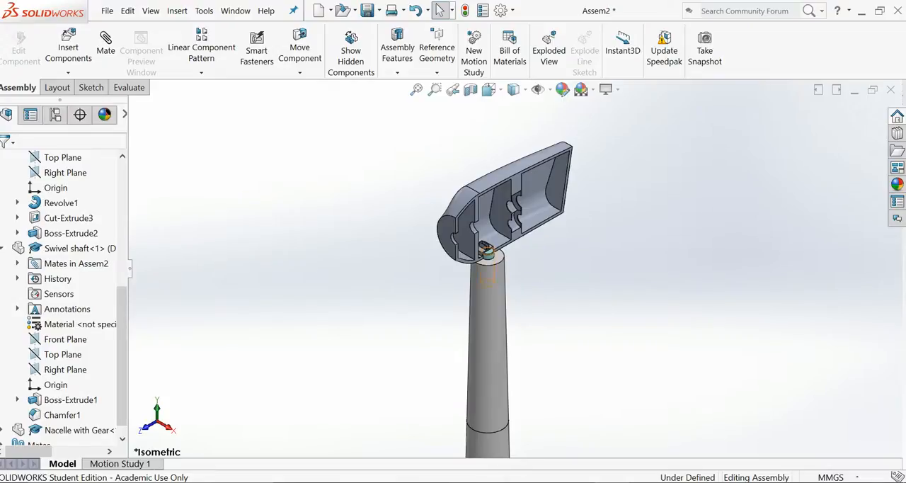
pyautogui.scroll(-2, 471, 253)
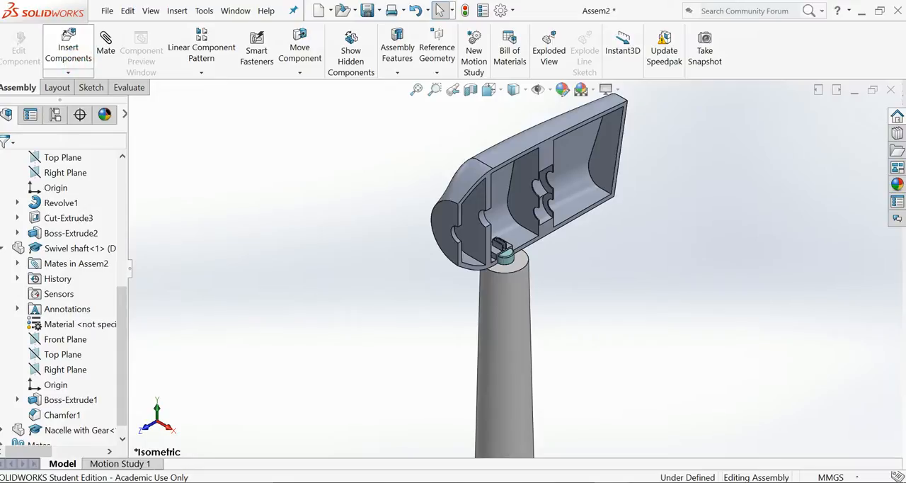
pyautogui.click(79, 48)
pyautogui.click(50, 407)
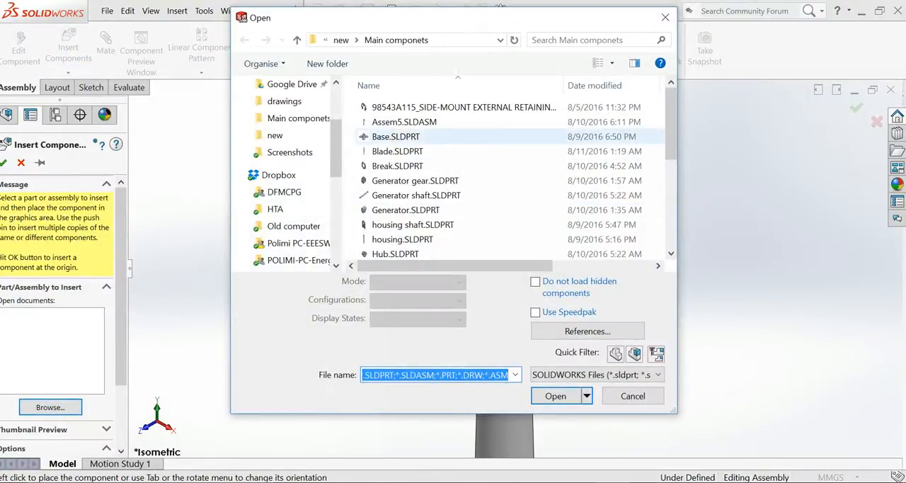
pyautogui.click(410, 107)
pyautogui.scroll(-4, 410, 212)
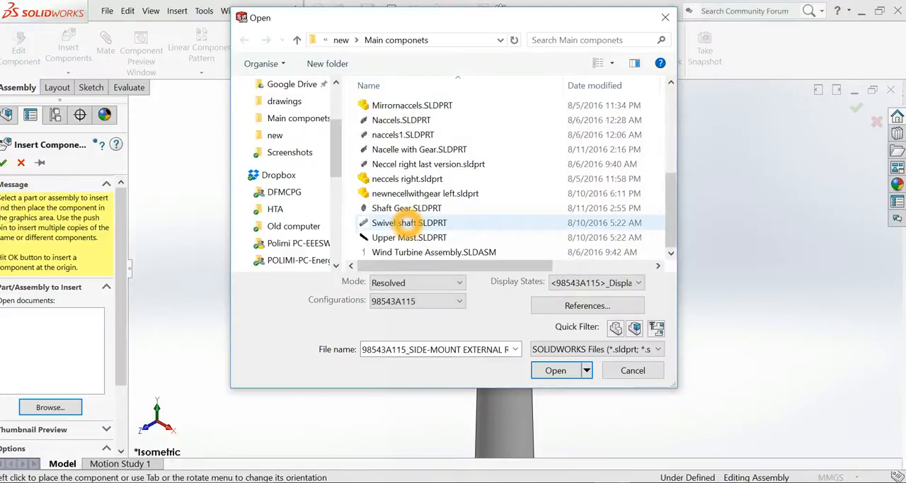
pyautogui.press('h')
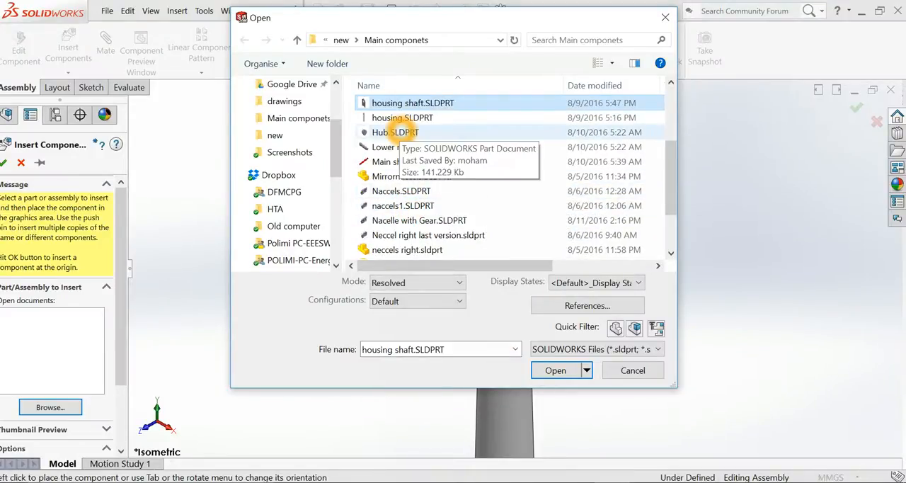
pyautogui.doubleClick(395, 132)
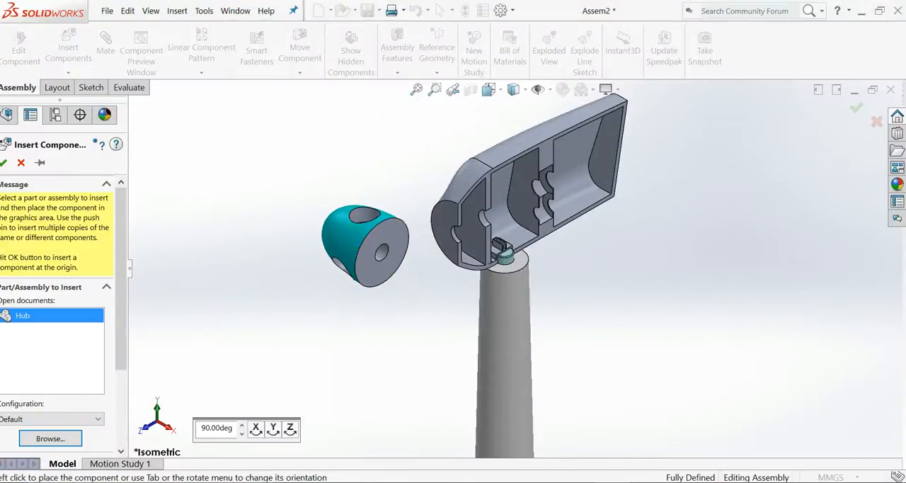
pyautogui.click(366, 246)
# Add a Distance mate of 1 mm between the hub's flat rear face and the nacelle's flat front face.
pyautogui.click(396, 258)
pyautogui.keyDown('ctrl'); pyautogui.click(444, 225); pyautogui.keyUp('ctrl')
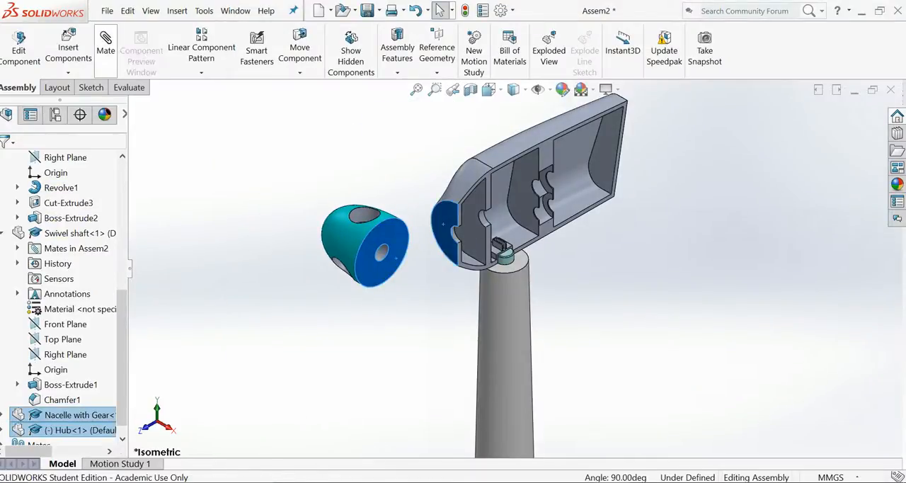
pyautogui.click(105, 44)
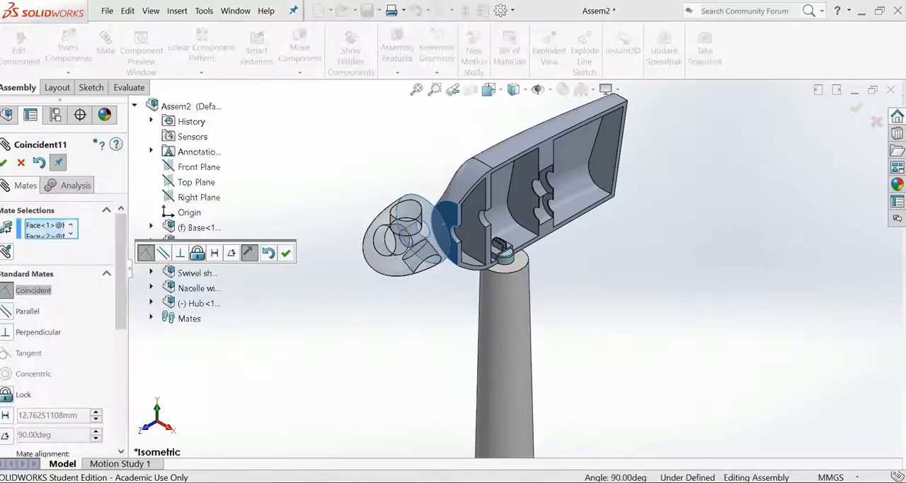
pyautogui.click(215, 253)
pyautogui.scroll(-1, 392, 294)
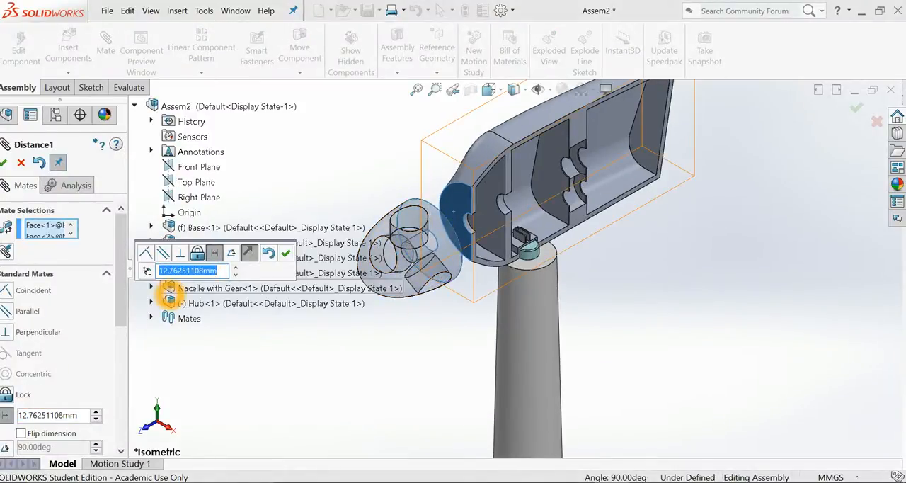
pyautogui.write('1')
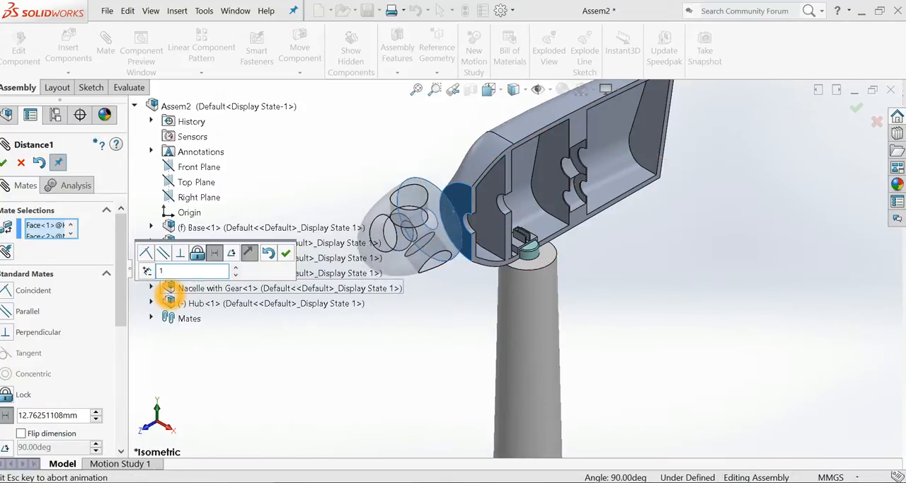
pyautogui.press('Return')
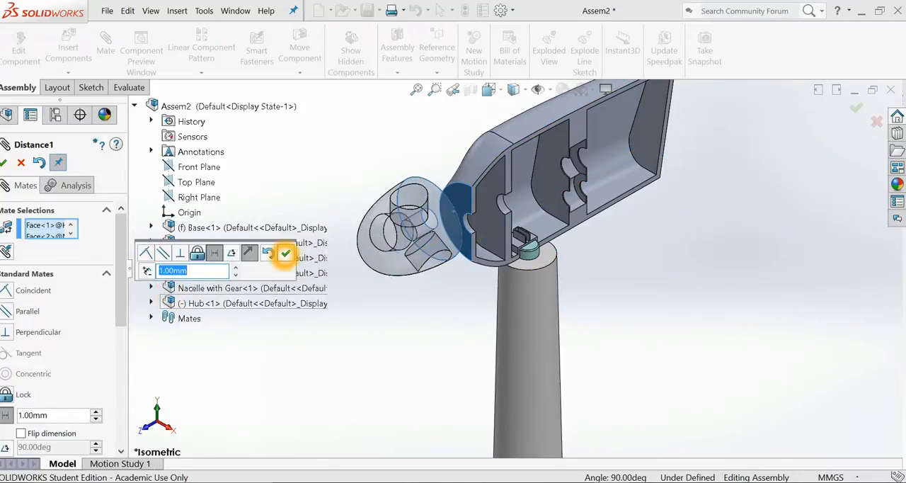
pyautogui.click(285, 253)
# Add a Concentric mate between the hub's central bore and the curved shaft opening in the nacelle's front wall, and finish mating.
pyautogui.moveTo(503, 283); pyautogui.dragTo(330, 361, button='middle')
pyautogui.moveTo(286, 254); pyautogui.dragTo(292, 294)
pyautogui.click(294, 291)
pyautogui.scroll(3, 517, 273)
pyautogui.scroll(-5, 393, 255)
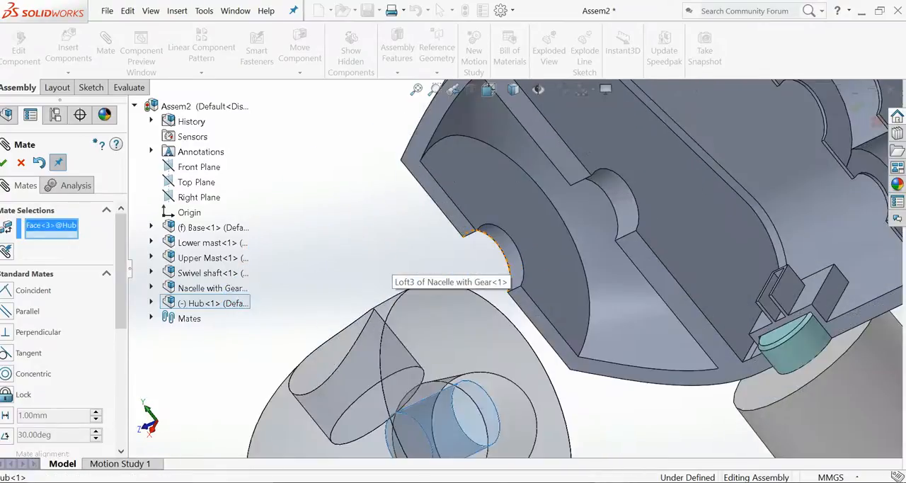
pyautogui.click(510, 259)
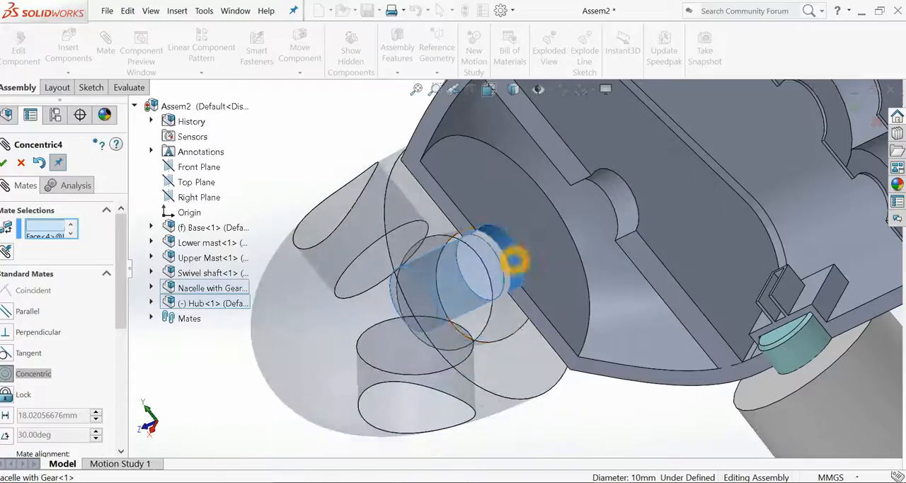
pyautogui.click(687, 232)
pyautogui.scroll(4, 446, 370)
pyautogui.moveTo(450, 342); pyautogui.dragTo(444, 308)
pyautogui.scroll(3, 444, 309)
pyautogui.scroll(1, 444, 309)
pyautogui.moveTo(438, 333); pyautogui.dragTo(470, 337, button='middle')
pyautogui.scroll(3, 599, 273)
pyautogui.scroll(-5, 599, 273)
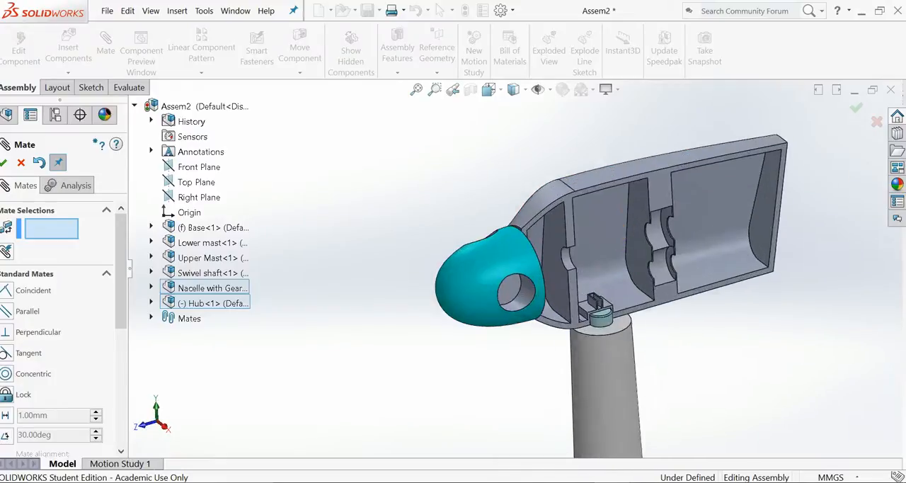
pyautogui.click(5, 163)
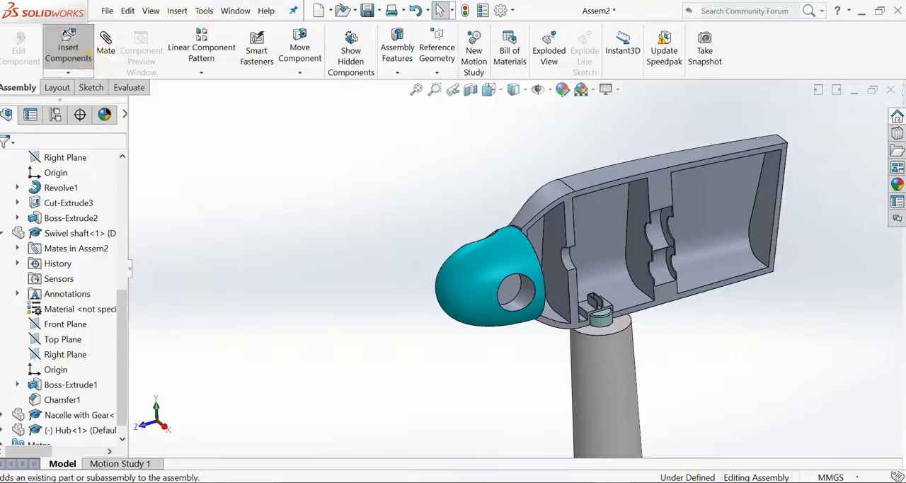
# Insert the Blade part from the Main componets folder and place it upright in front of the hub.
pyautogui.click(86, 51)
pyautogui.click(50, 407)
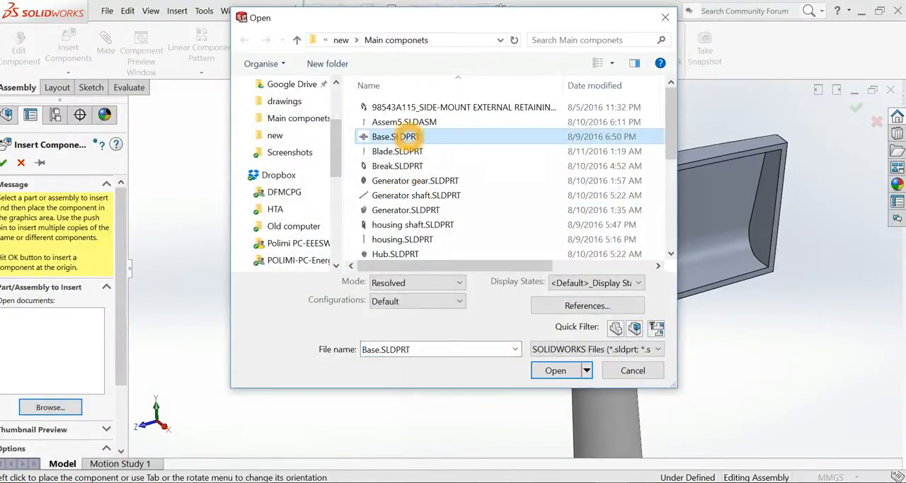
pyautogui.doubleClick(396, 151)
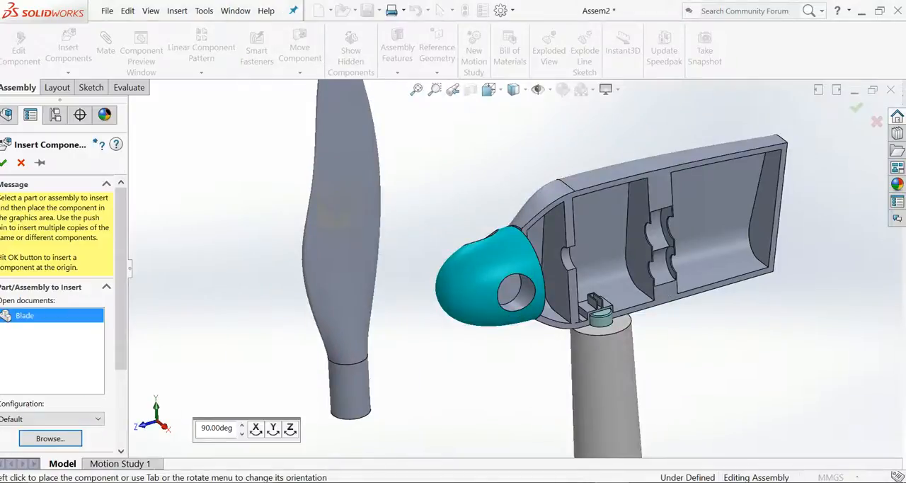
pyautogui.scroll(7, 336, 210)
pyautogui.click(337, 208)
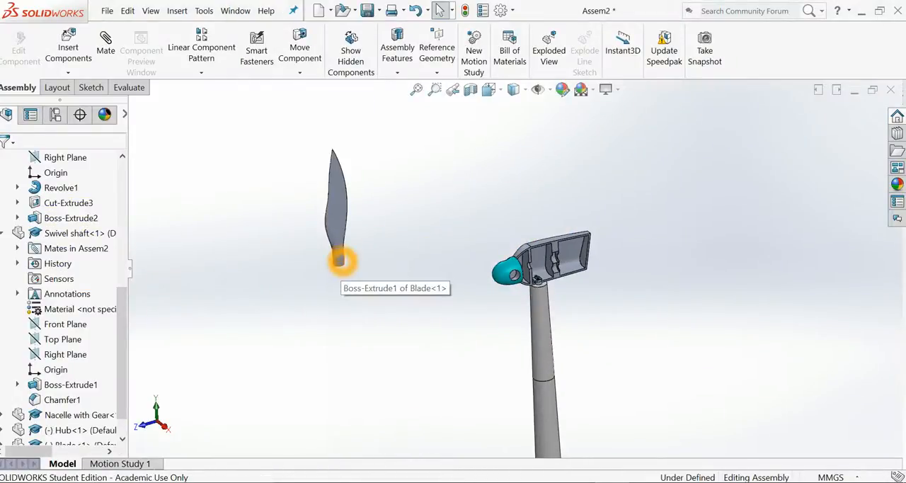
# Add a Coincident mate between the flat end face of the blade's root and the floor of one of the hub's blade holes.
pyautogui.scroll(-3, 341, 261)
pyautogui.moveTo(341, 269); pyautogui.dragTo(380, 145, button='middle')
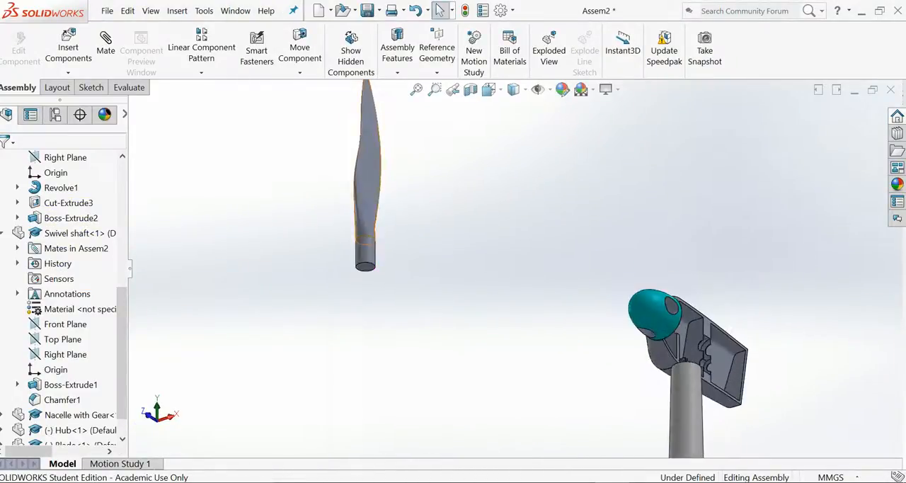
pyautogui.click(369, 267)
pyautogui.moveTo(520, 279); pyautogui.dragTo(694, 373, button='middle')
pyautogui.keyDown('ctrl'); pyautogui.click(676, 353); pyautogui.keyUp('ctrl')
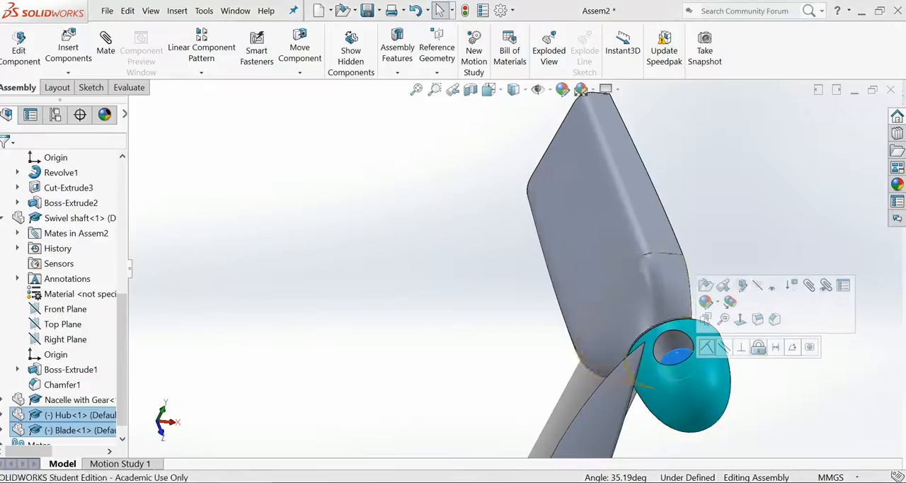
pyautogui.click(809, 286)
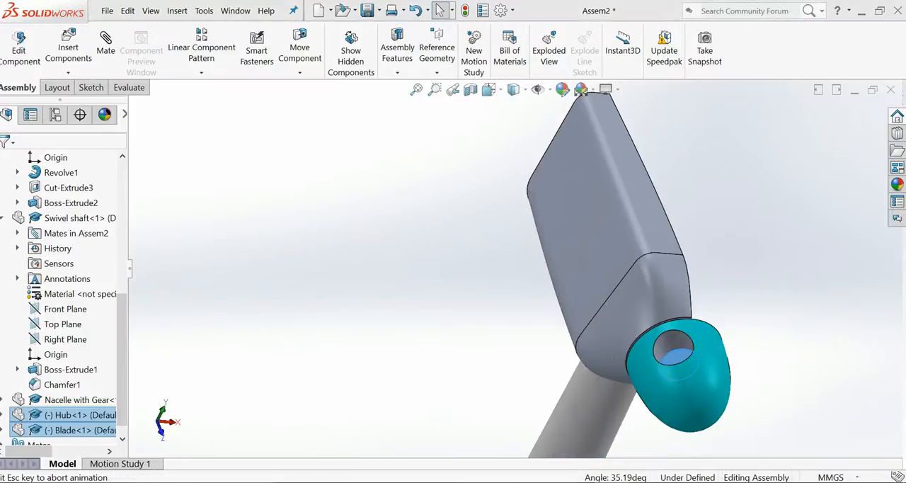
pyautogui.click(865, 329)
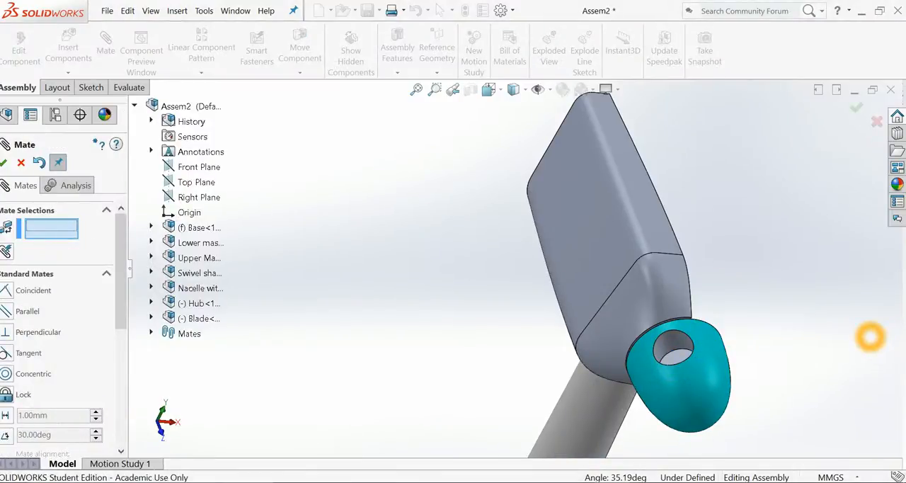
# Add a Concentric mate between the cylindrical face of the blade's root and the hub's upper blade hole.
pyautogui.hotkey('ctrl', '7')
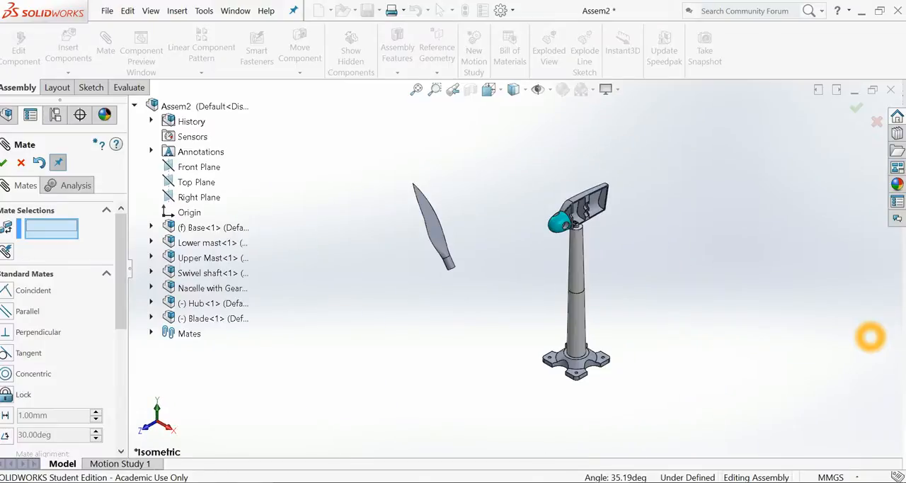
pyautogui.scroll(-3, 870, 337)
pyautogui.scroll(4, 624, 235)
pyautogui.scroll(-3, 457, 258)
pyautogui.scroll(3, 297, 314)
pyautogui.scroll(-3, 288, 290)
pyautogui.click(481, 289)
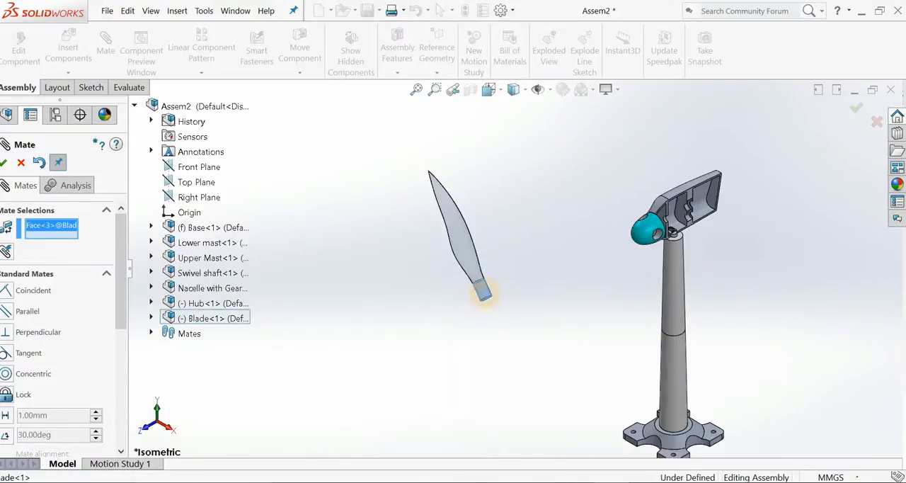
pyautogui.scroll(-4, 609, 221)
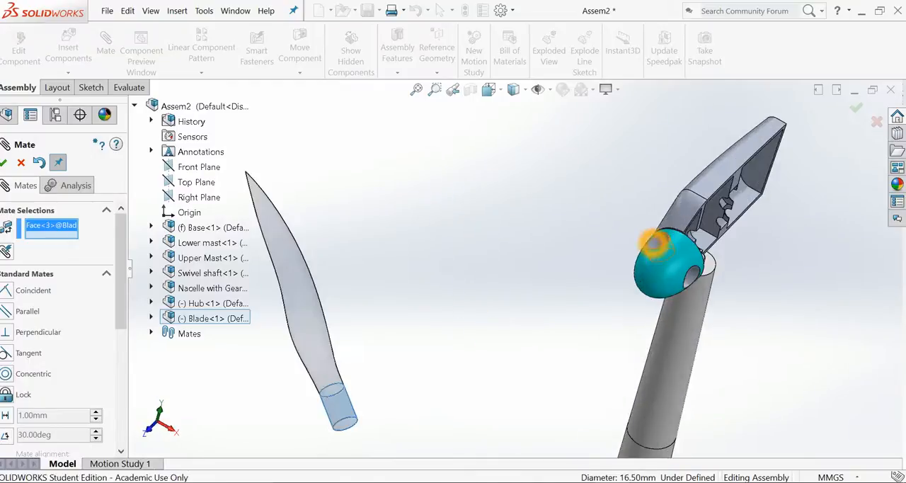
pyautogui.click(655, 242)
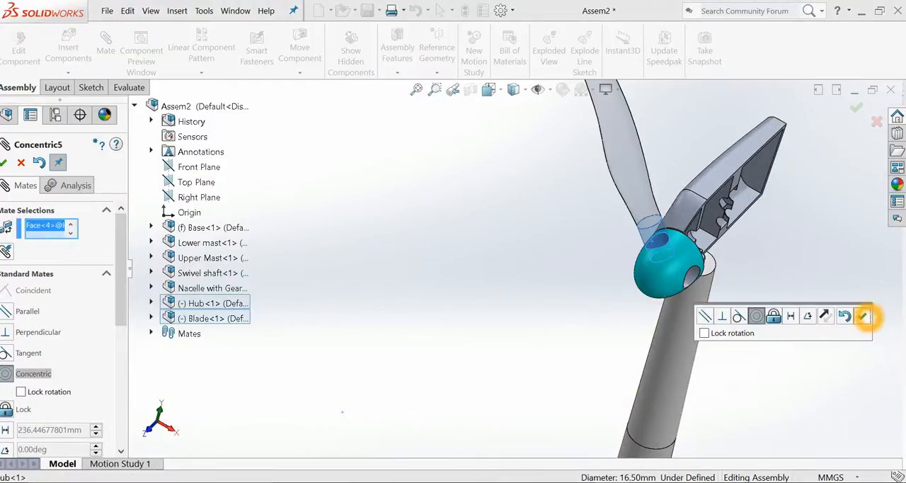
pyautogui.click(864, 316)
# Examine how the mated blade sits in the hub and test its free movement.
pyautogui.scroll(5, 516, 268)
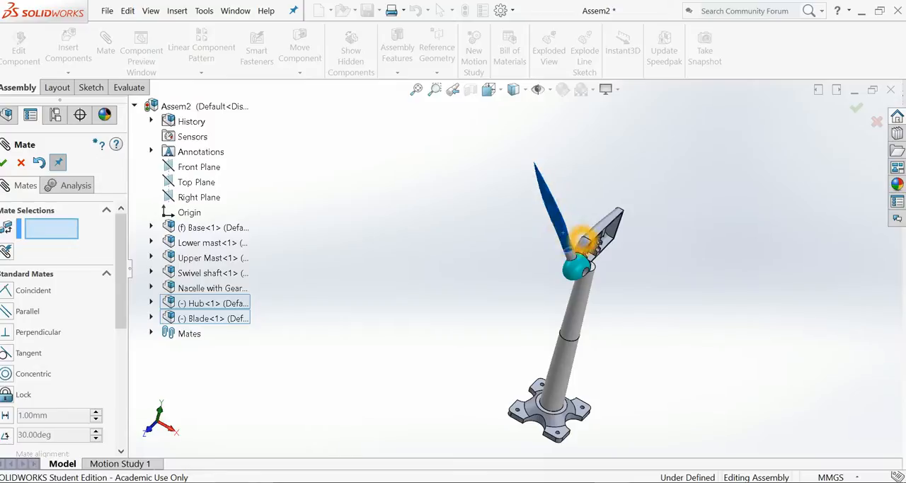
pyautogui.scroll(2, 578, 266)
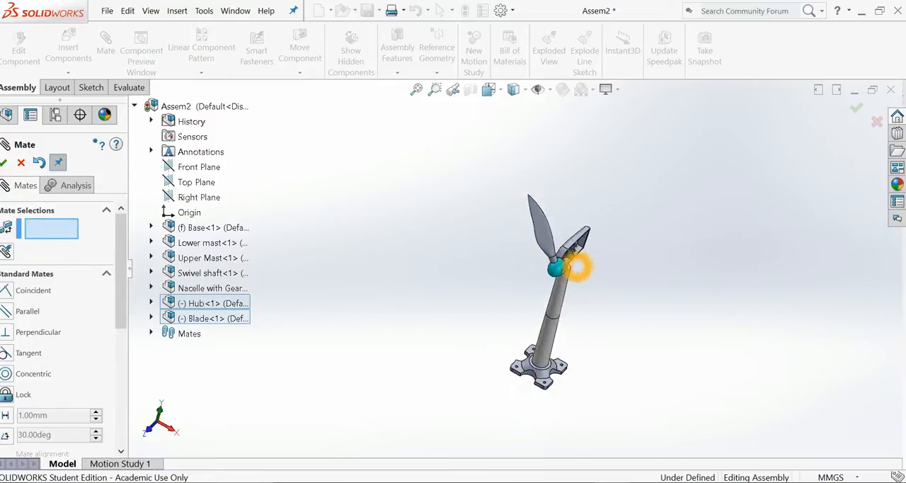
pyautogui.scroll(-2, 579, 266)
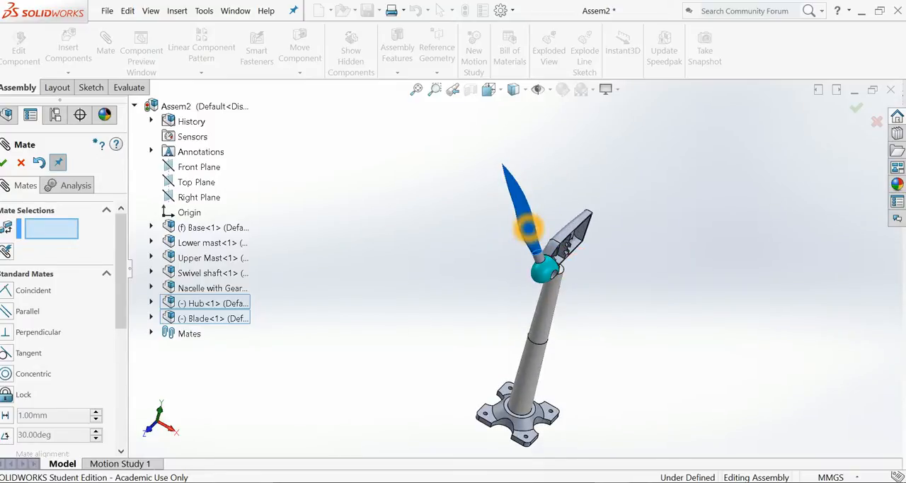
pyautogui.scroll(-3, 537, 253)
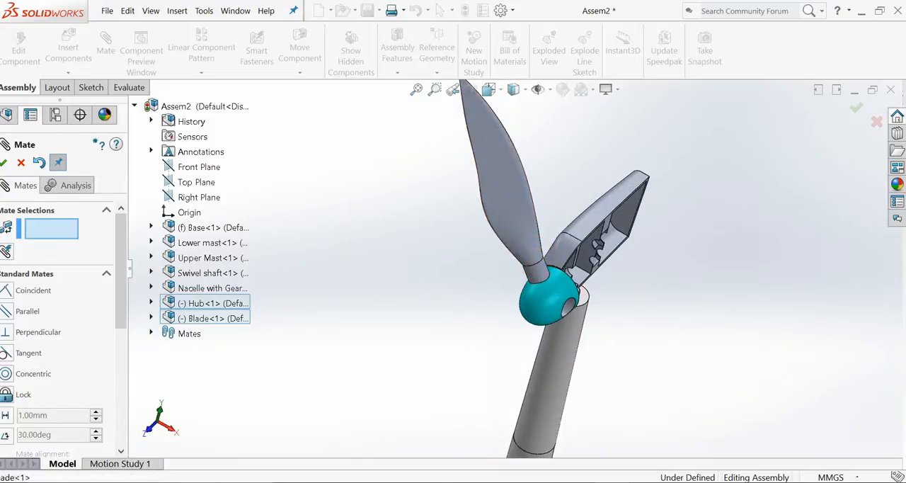
pyautogui.moveTo(488, 218); pyautogui.dragTo(492, 209)
pyautogui.scroll(6, 495, 219)
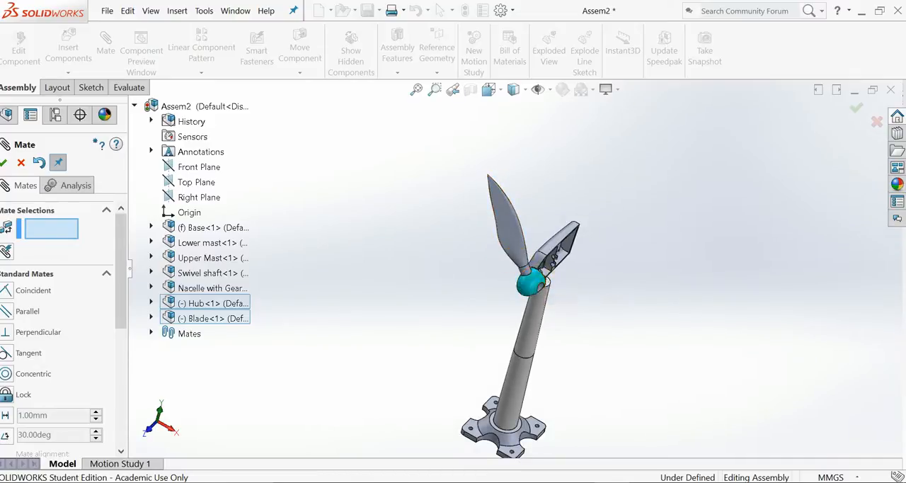
pyautogui.scroll(-5, 535, 303)
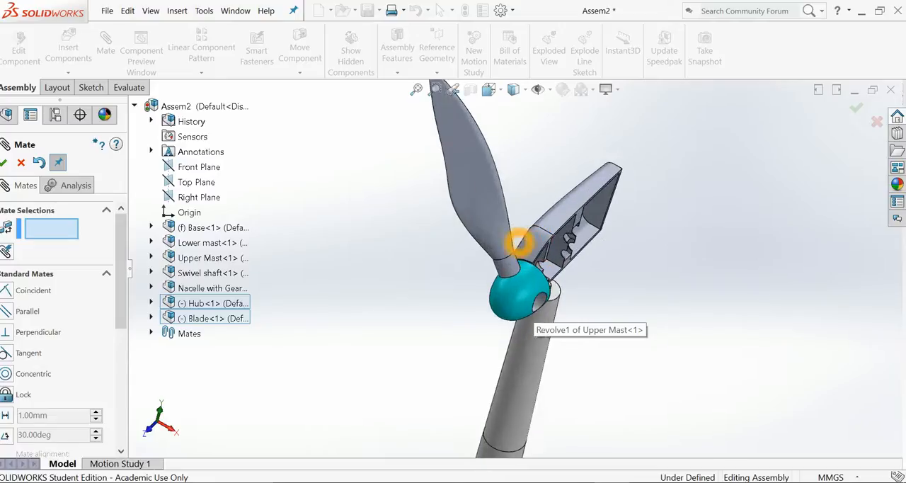
pyautogui.scroll(-2, 519, 242)
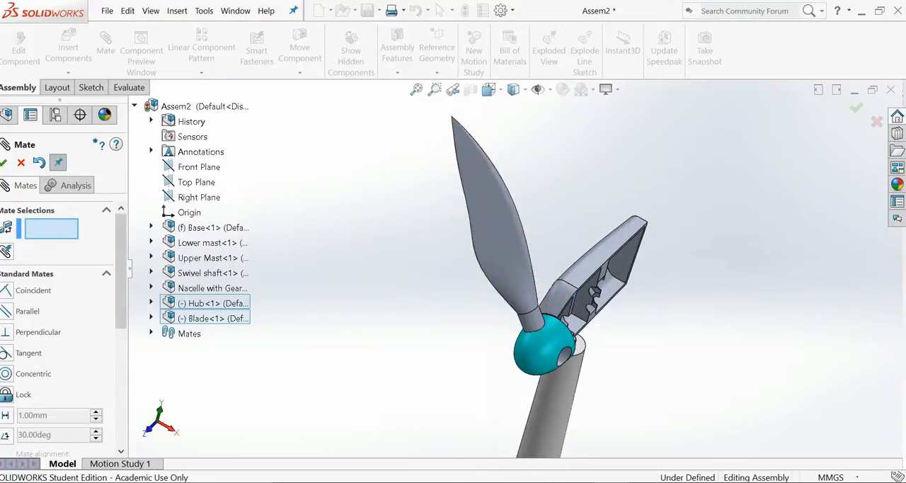
# Add an Angle mate of 20 degrees between the blade's Right Plane and the hub's Right Plane.
pyautogui.click(178, 371)
pyautogui.click(151, 318)
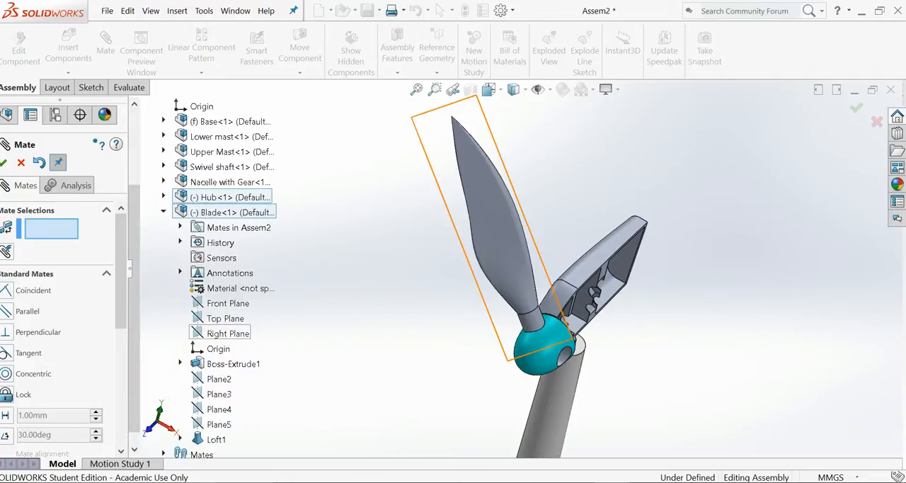
pyautogui.click(221, 334)
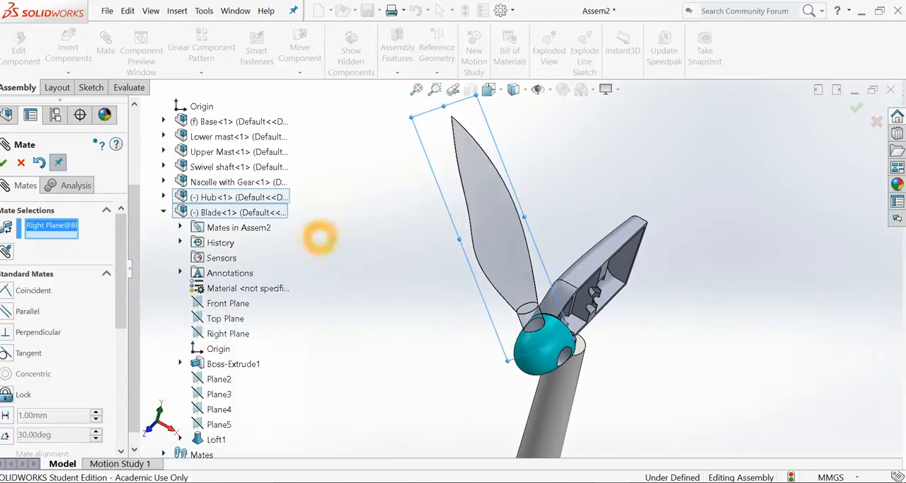
pyautogui.scroll(3, 205, 145)
pyautogui.click(211, 166)
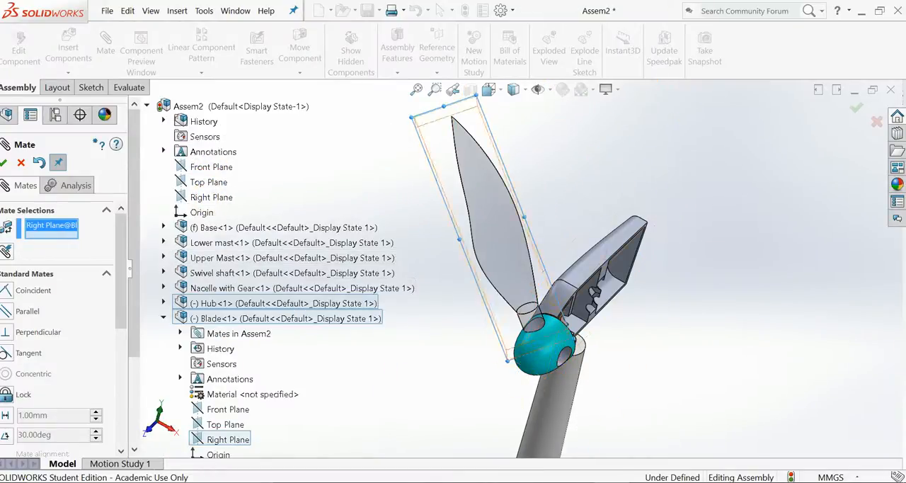
pyautogui.click(163, 303)
pyautogui.click(220, 318)
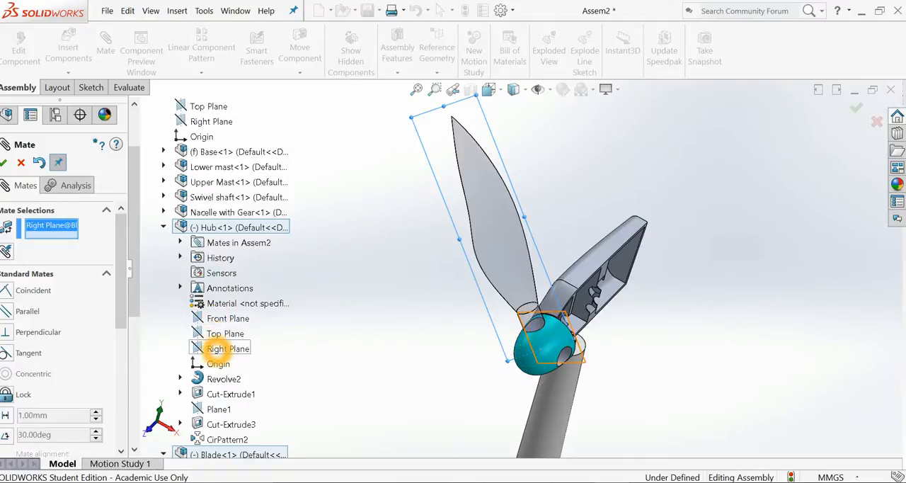
pyautogui.click(218, 349)
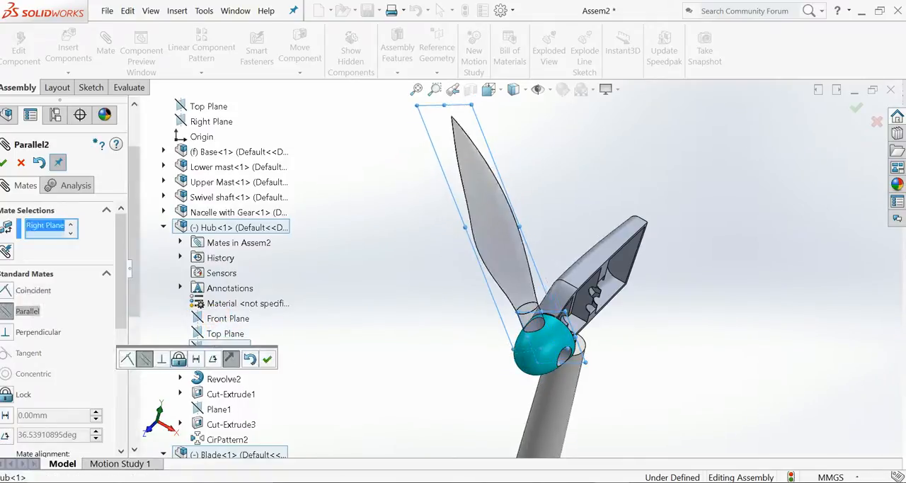
pyautogui.click(212, 359)
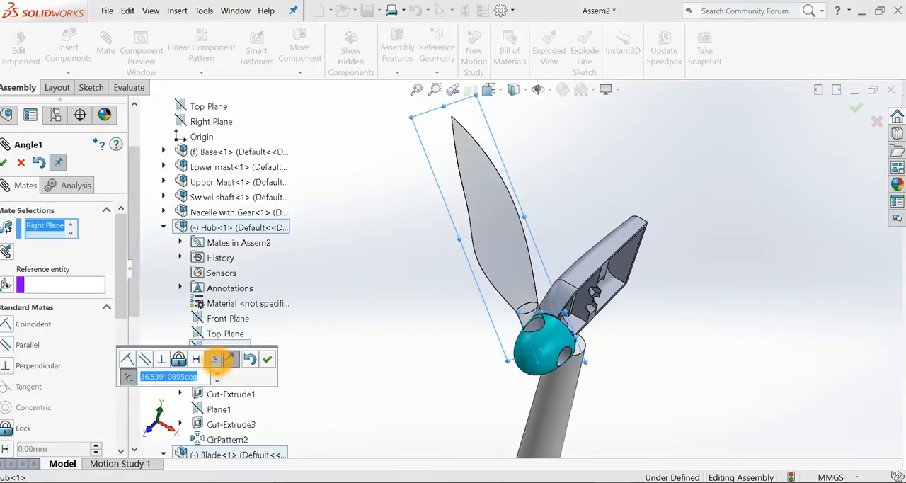
pyautogui.press('Return')
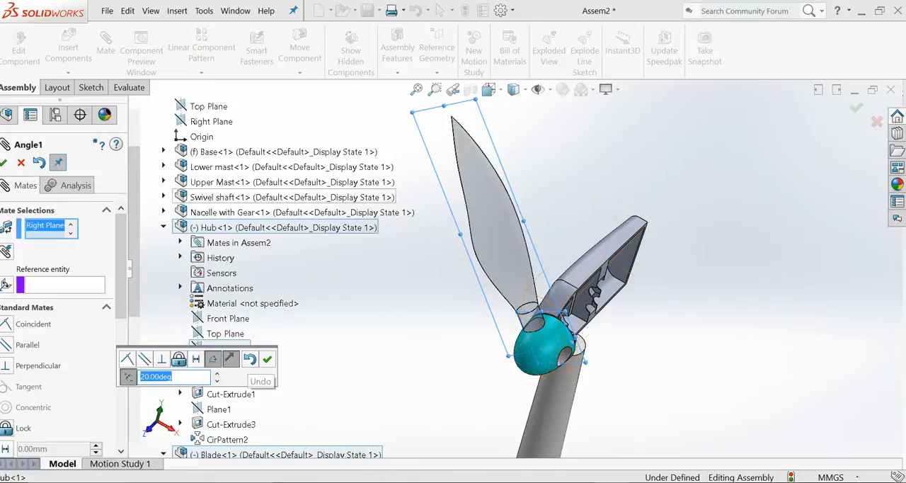
pyautogui.click(7, 163)
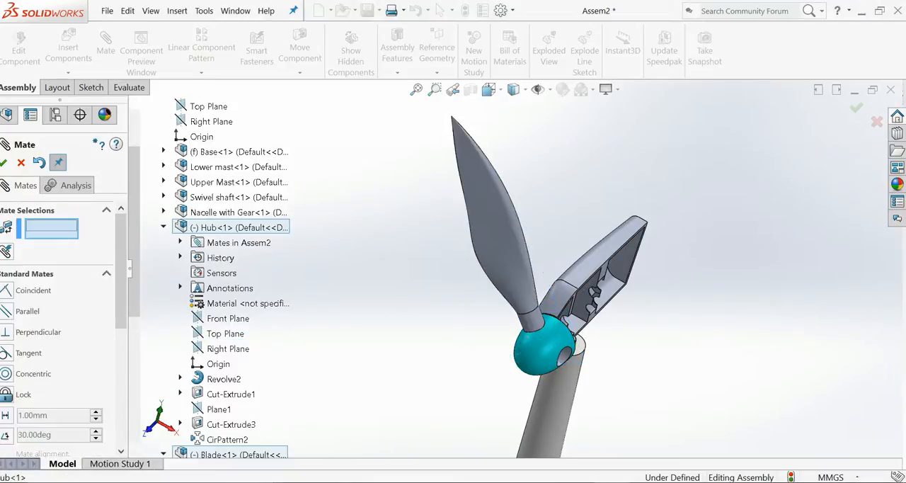
# Turn the blade and hub together slightly by hand to test the rotor's rotation.
pyautogui.scroll(-5, 260, 348)
pyautogui.scroll(-1, 260, 348)
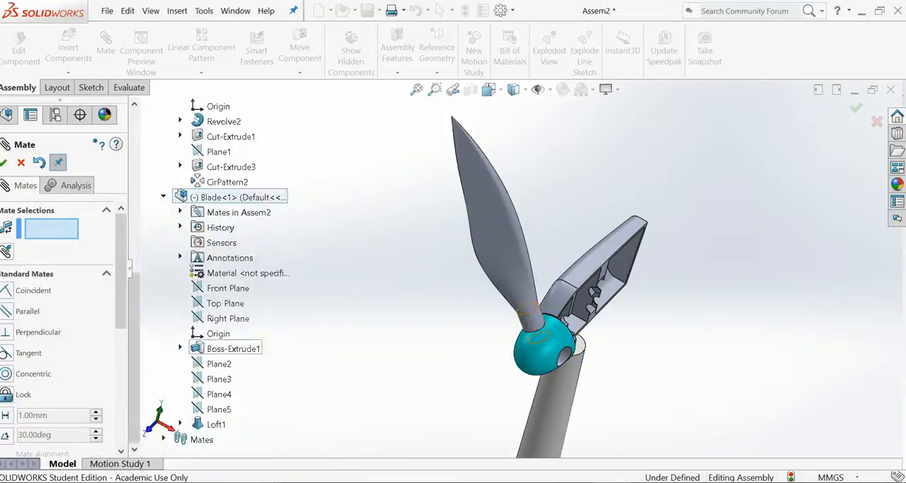
pyautogui.moveTo(471, 260); pyautogui.dragTo(484, 272)
pyautogui.click(417, 260)
pyautogui.scroll(1, 320, 280)
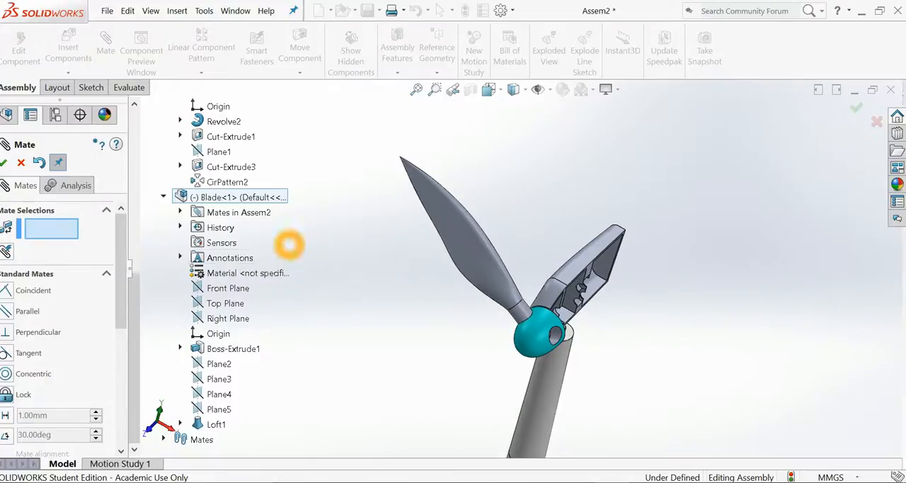
# Collapse the Blade and Hub entries in the assembly tree and finish mating.
pyautogui.click(164, 196)
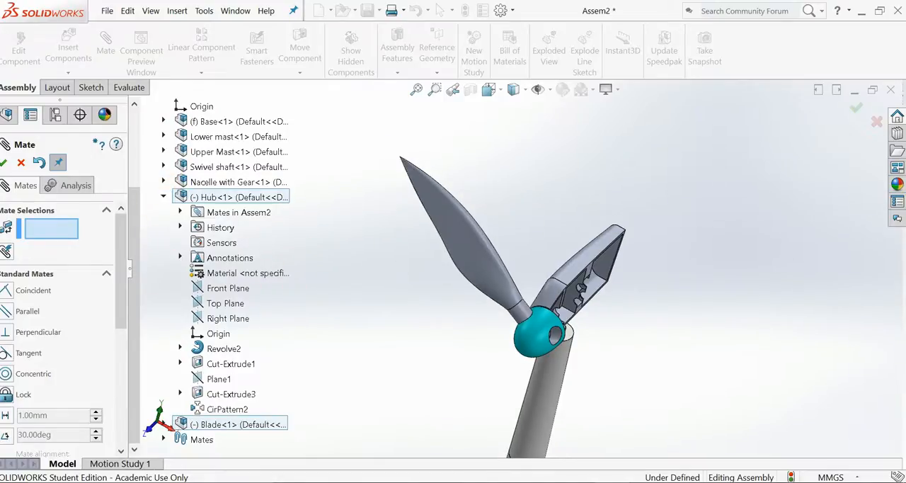
pyautogui.click(164, 197)
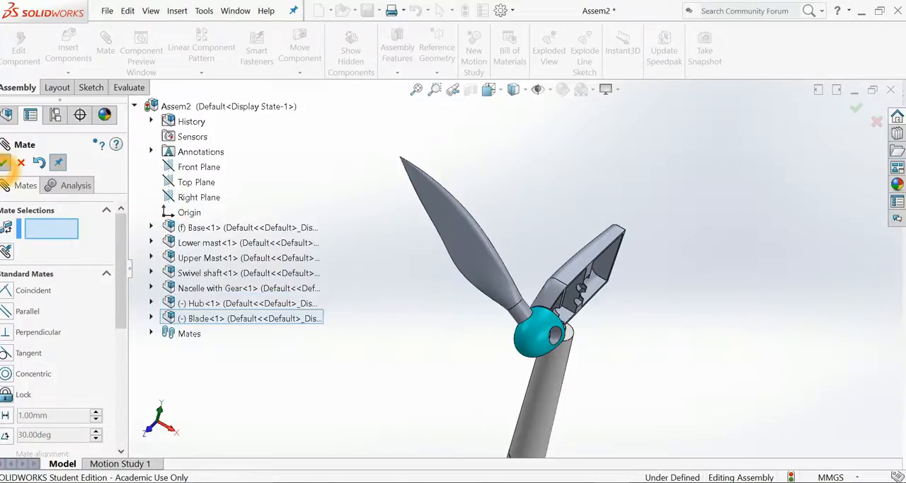
pyautogui.click(4, 163)
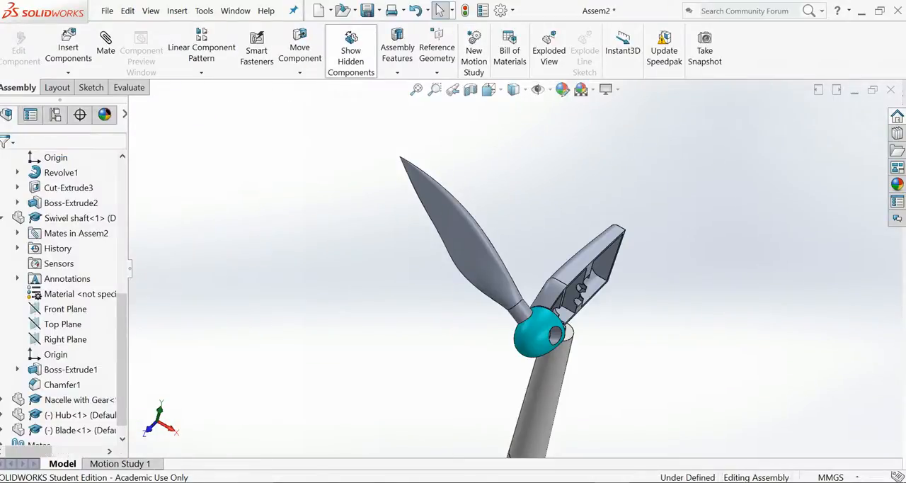
# Create a circular component pattern of the blade about the hub's circular rear edge, with 3 equally spaced instances over 360 degrees.
pyautogui.click(201, 73)
pyautogui.click(198, 105)
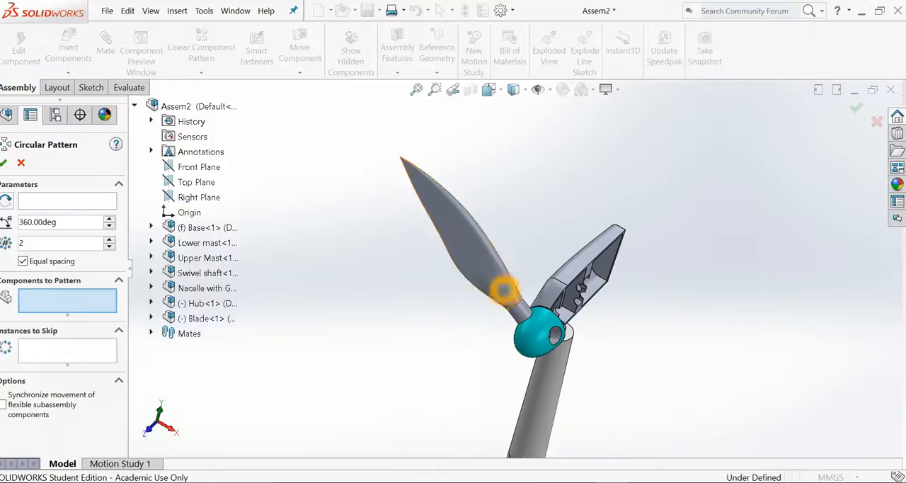
pyautogui.click(477, 252)
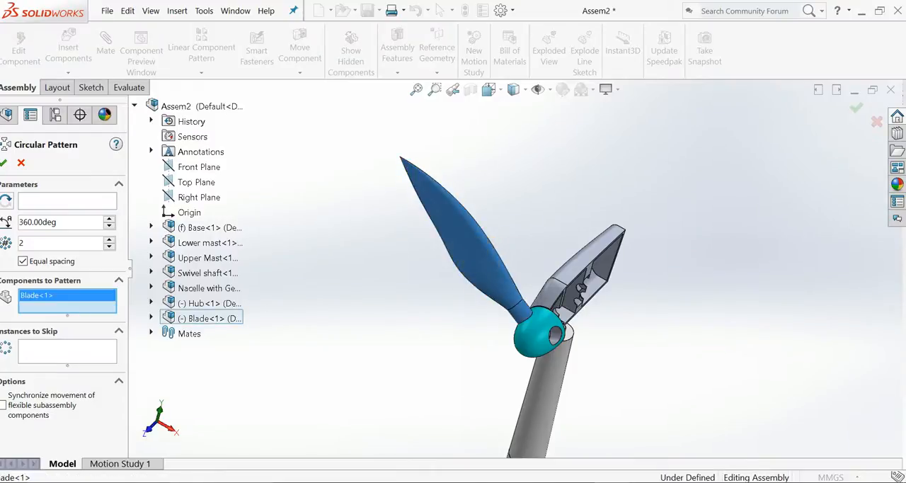
pyautogui.click(38, 362)
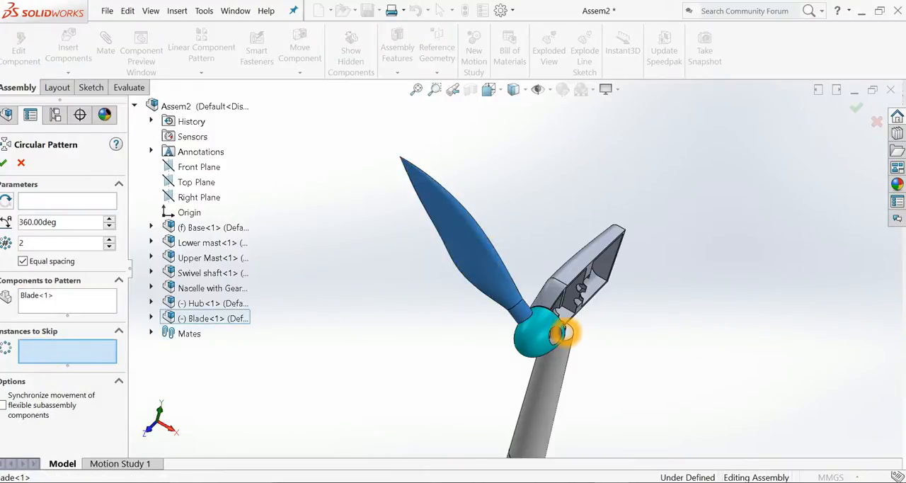
pyautogui.moveTo(522, 320); pyautogui.dragTo(436, 404, button='middle')
pyautogui.scroll(-4, 598, 315)
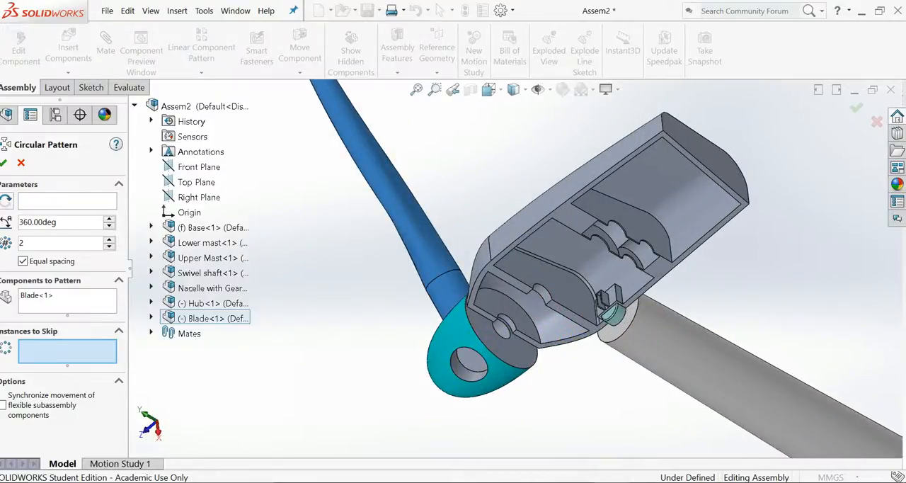
pyautogui.scroll(1, 419, 347)
pyautogui.click(73, 201)
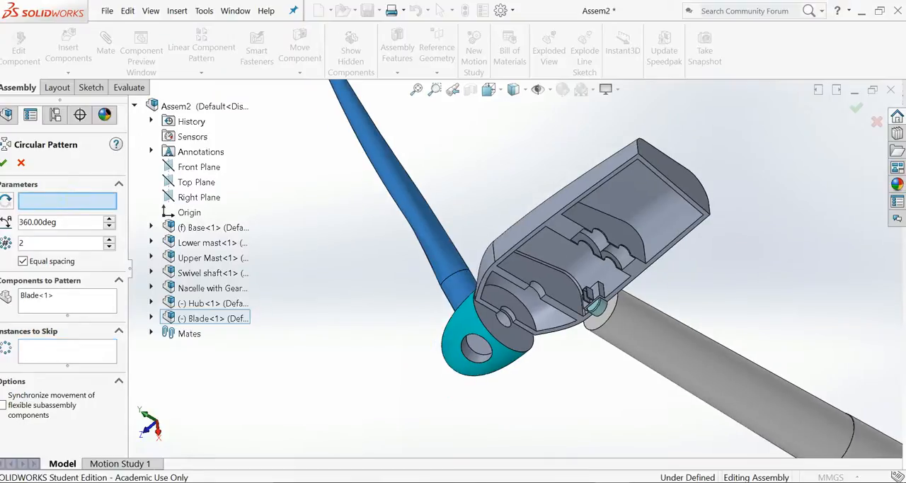
pyautogui.click(491, 334)
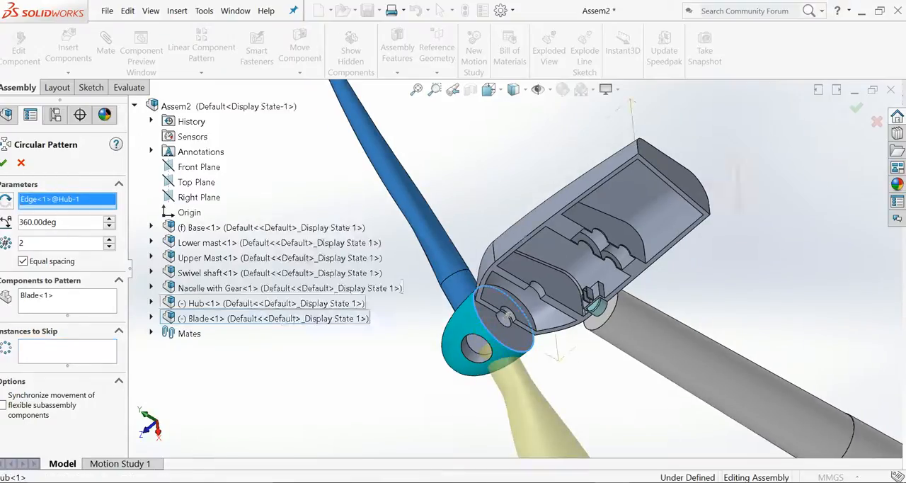
pyautogui.click(109, 239)
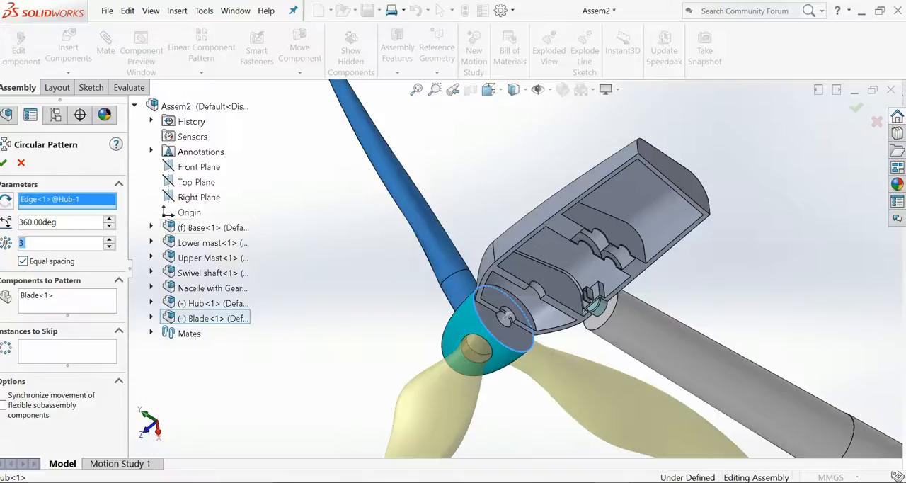
pyautogui.click(6, 163)
# Examine the three-blade rotor on the nacelle from several angles and return to the isometric view.
pyautogui.moveTo(335, 283); pyautogui.dragTo(412, 236, button='middle')
pyautogui.scroll(6, 412, 236)
pyautogui.moveTo(494, 305); pyautogui.dragTo(463, 277, button='middle')
pyautogui.scroll(-3, 464, 277)
pyautogui.scroll(-3, 451, 279)
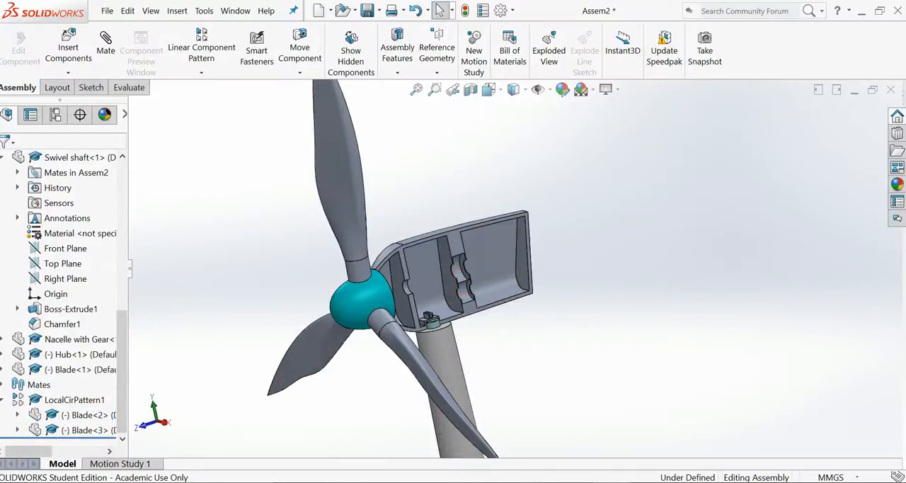
pyautogui.hotkey('ctrl', '7')
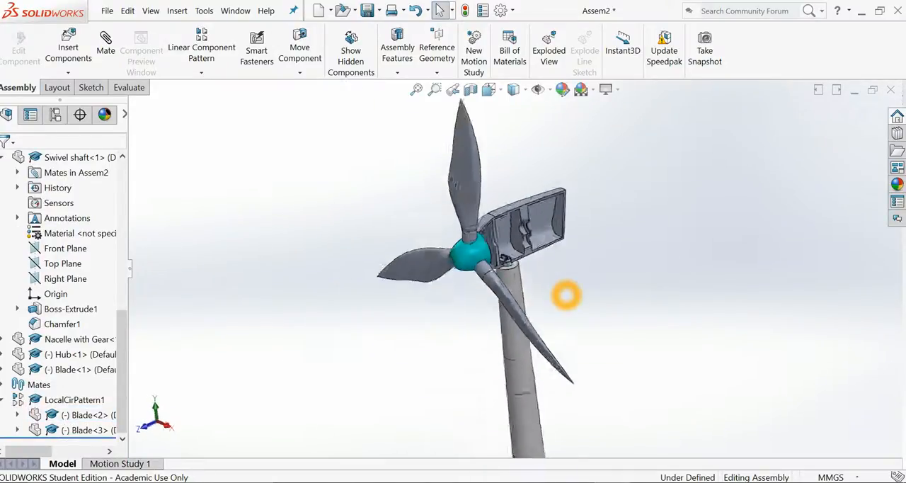